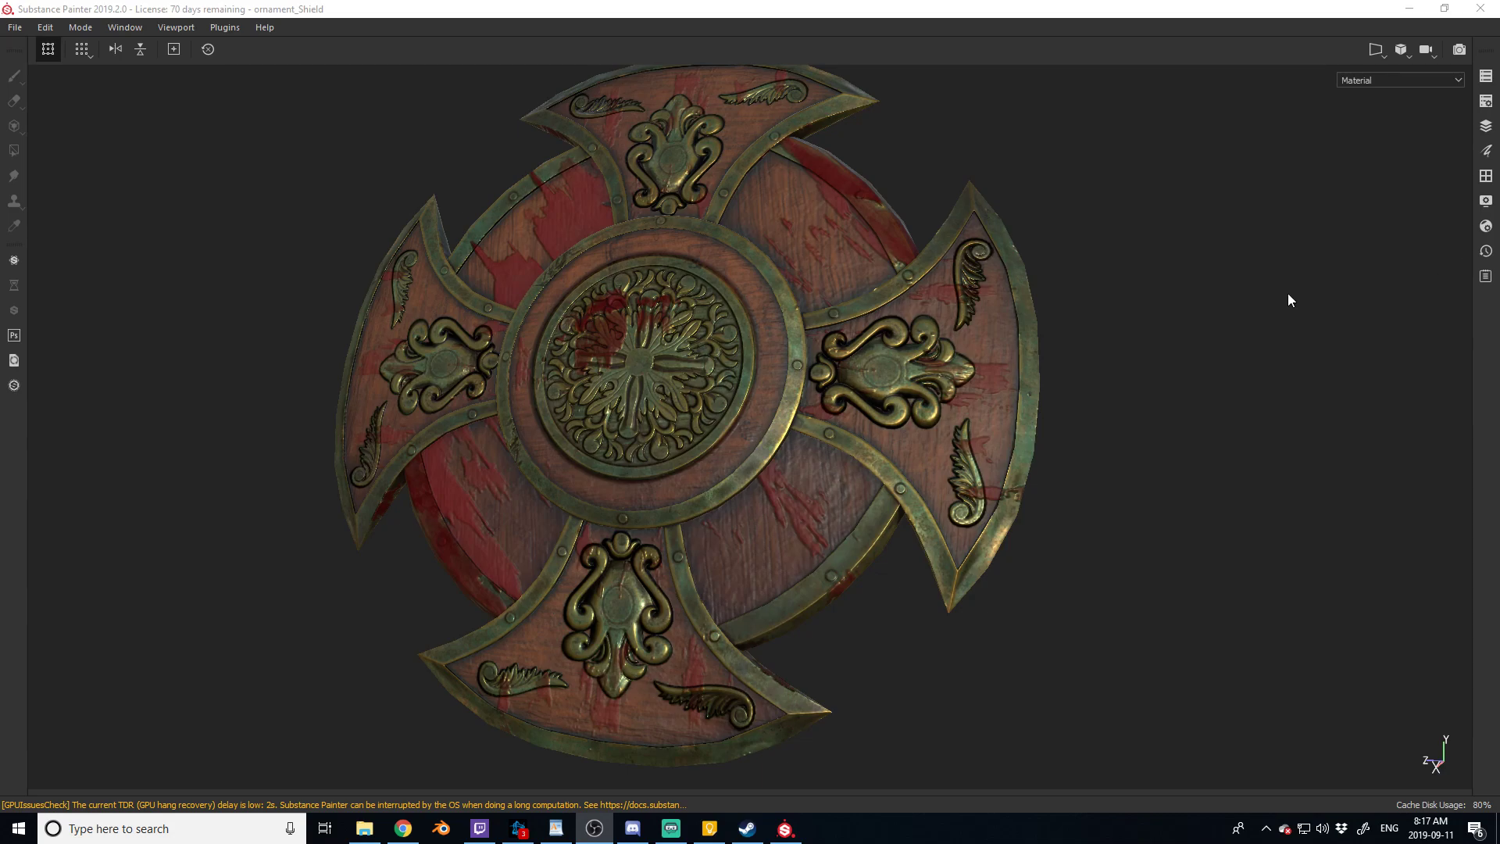
Show the panels again and hide the existing Blood layer.
key("Tab")
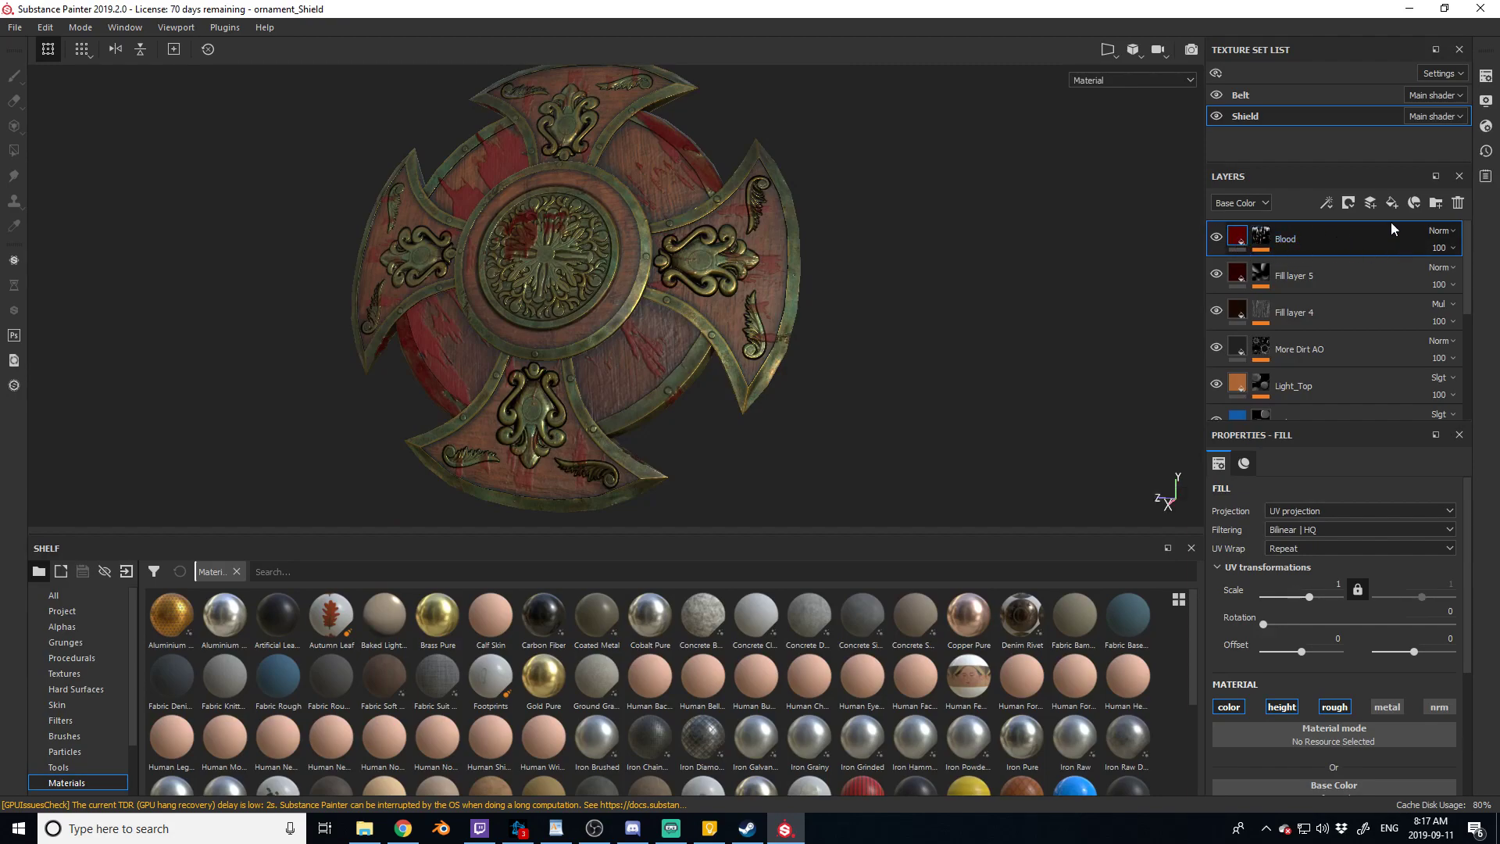
left_click(1254, 237)
left_click(1217, 237)
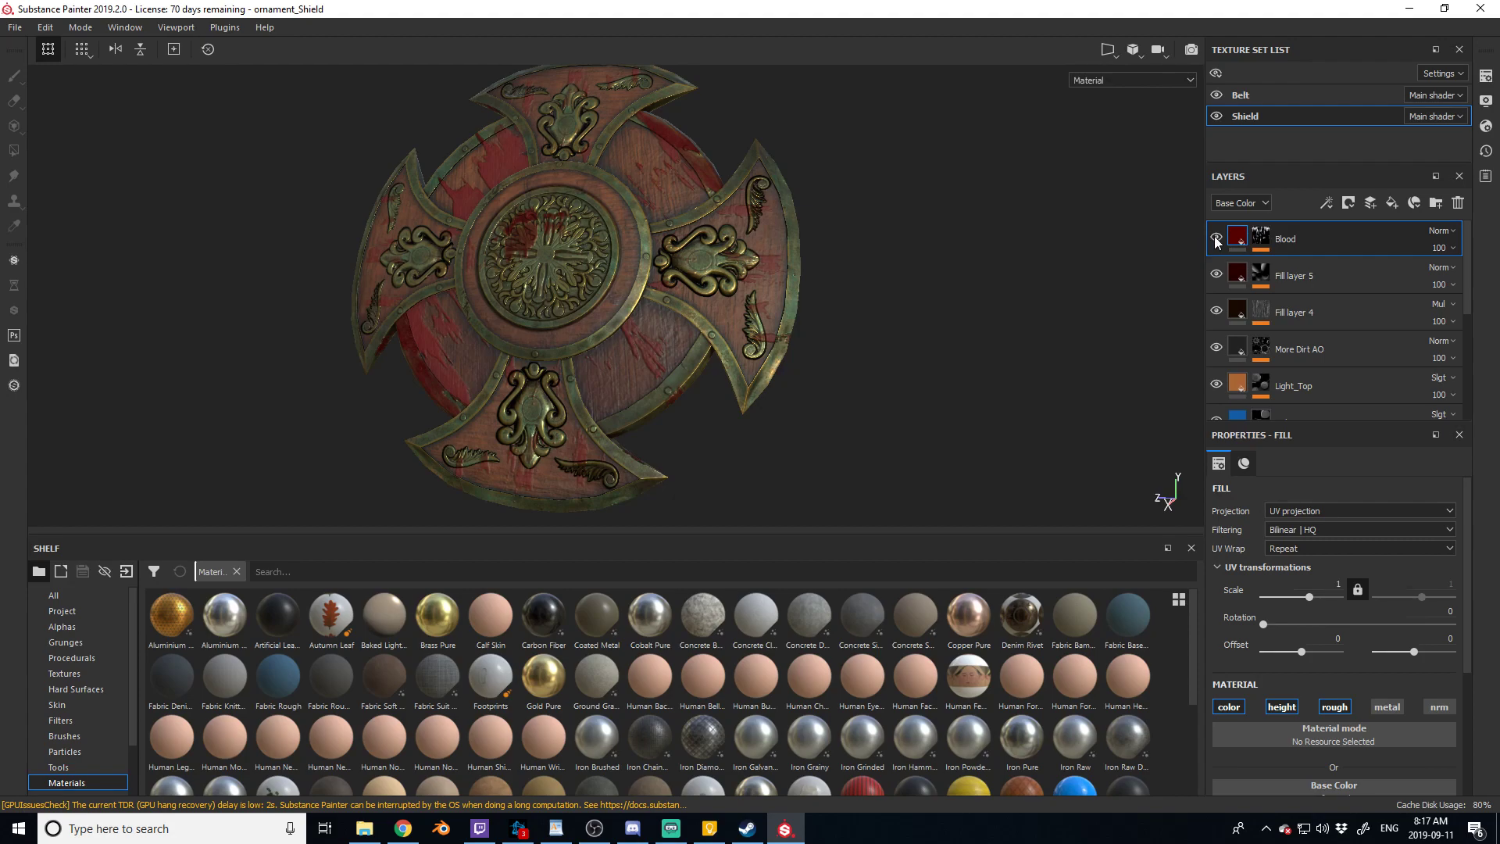
Add a new fill layer on top with a dark red base colour.
left_click(1393, 203)
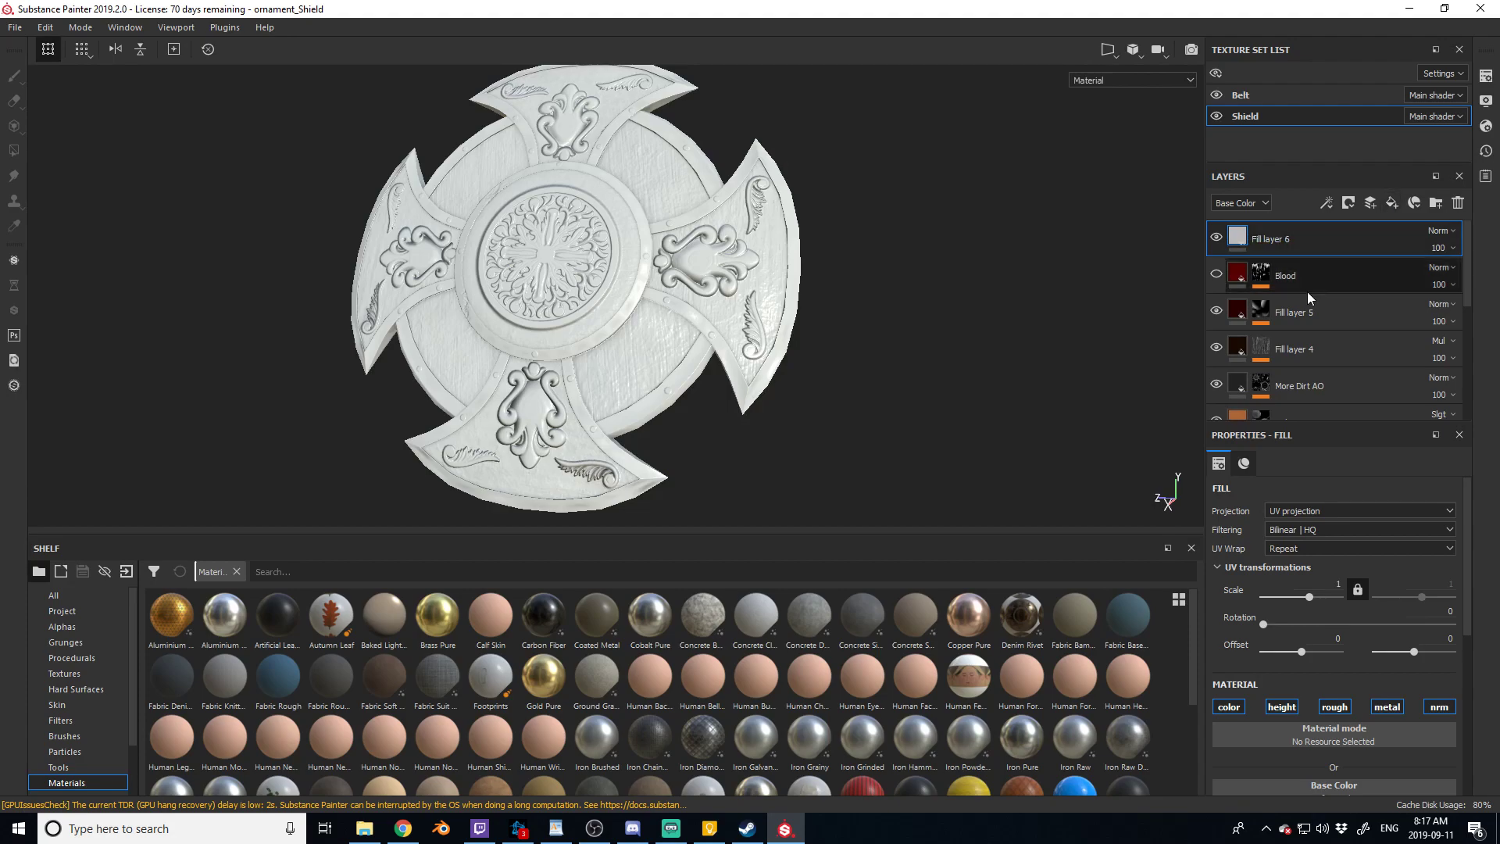
scroll(1319, 662, "down", 2)
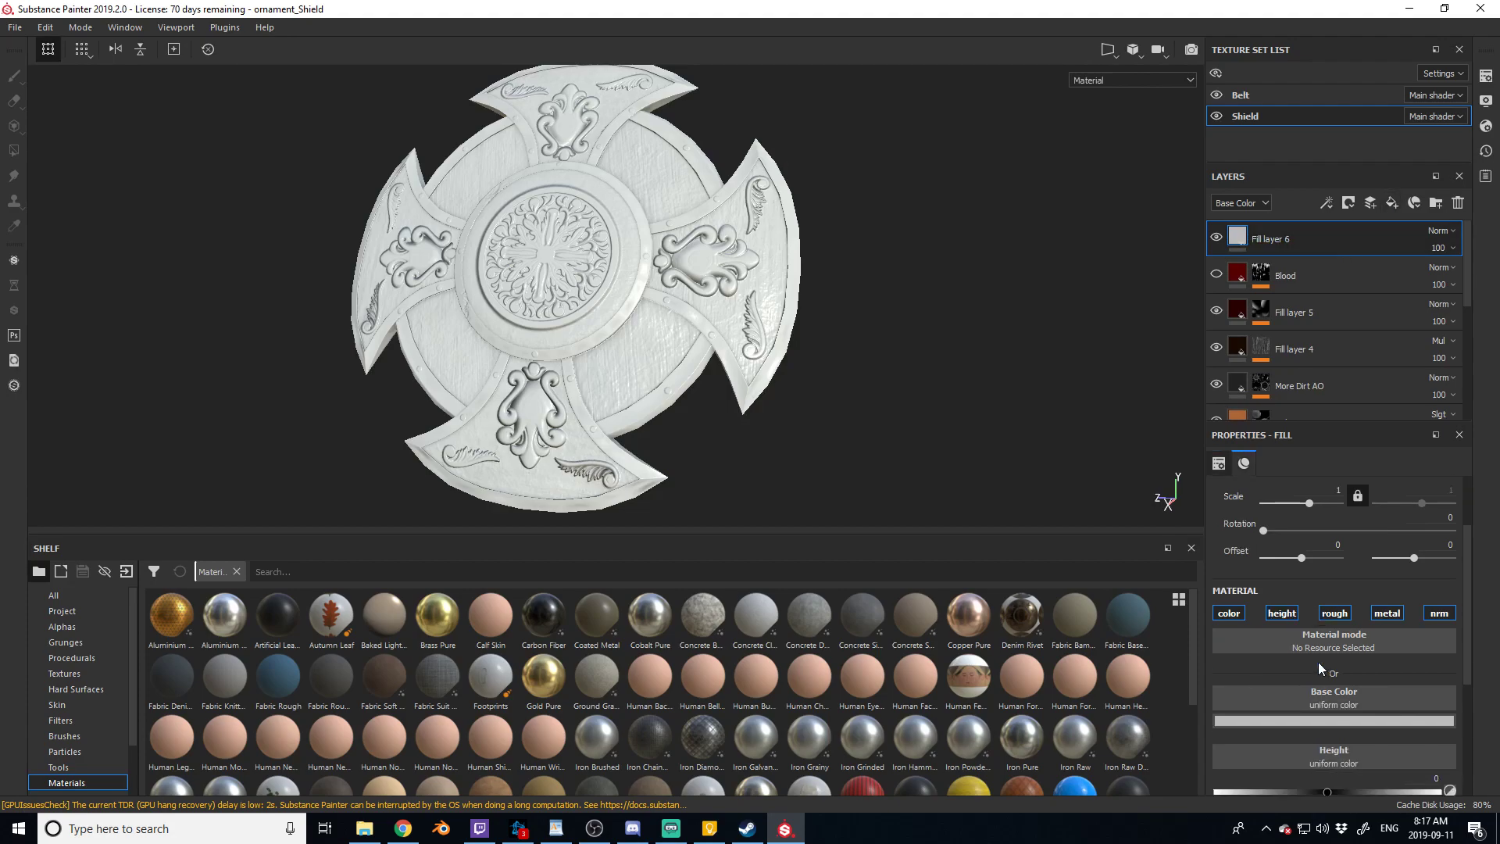
left_click(1338, 719)
left_click_drag(1375, 605, 1385, 622)
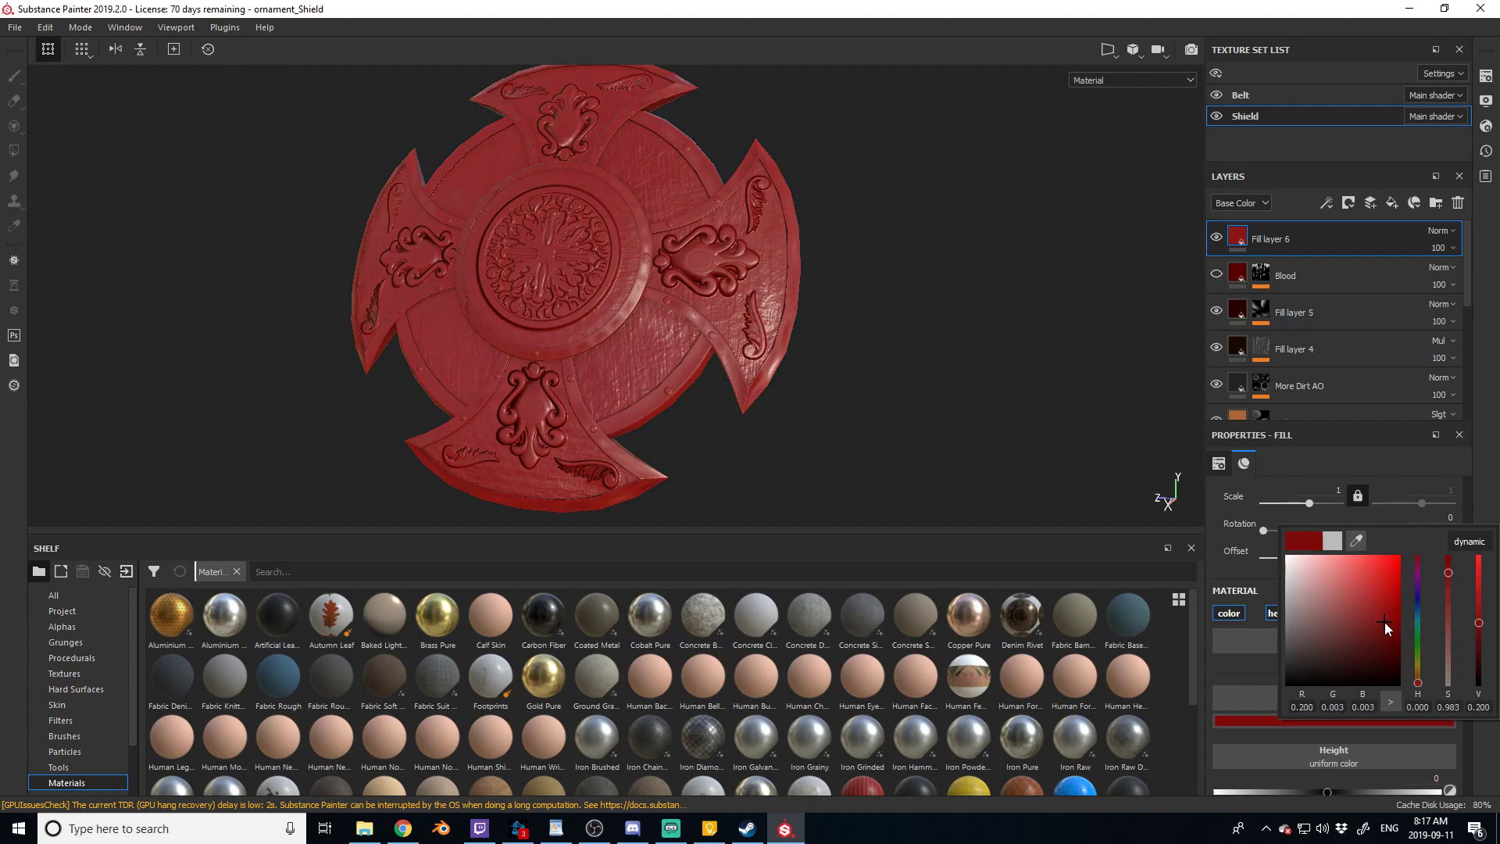
Give Fill layer 6 a black mask and add a Fill effect inside it.
right_click(1311, 236)
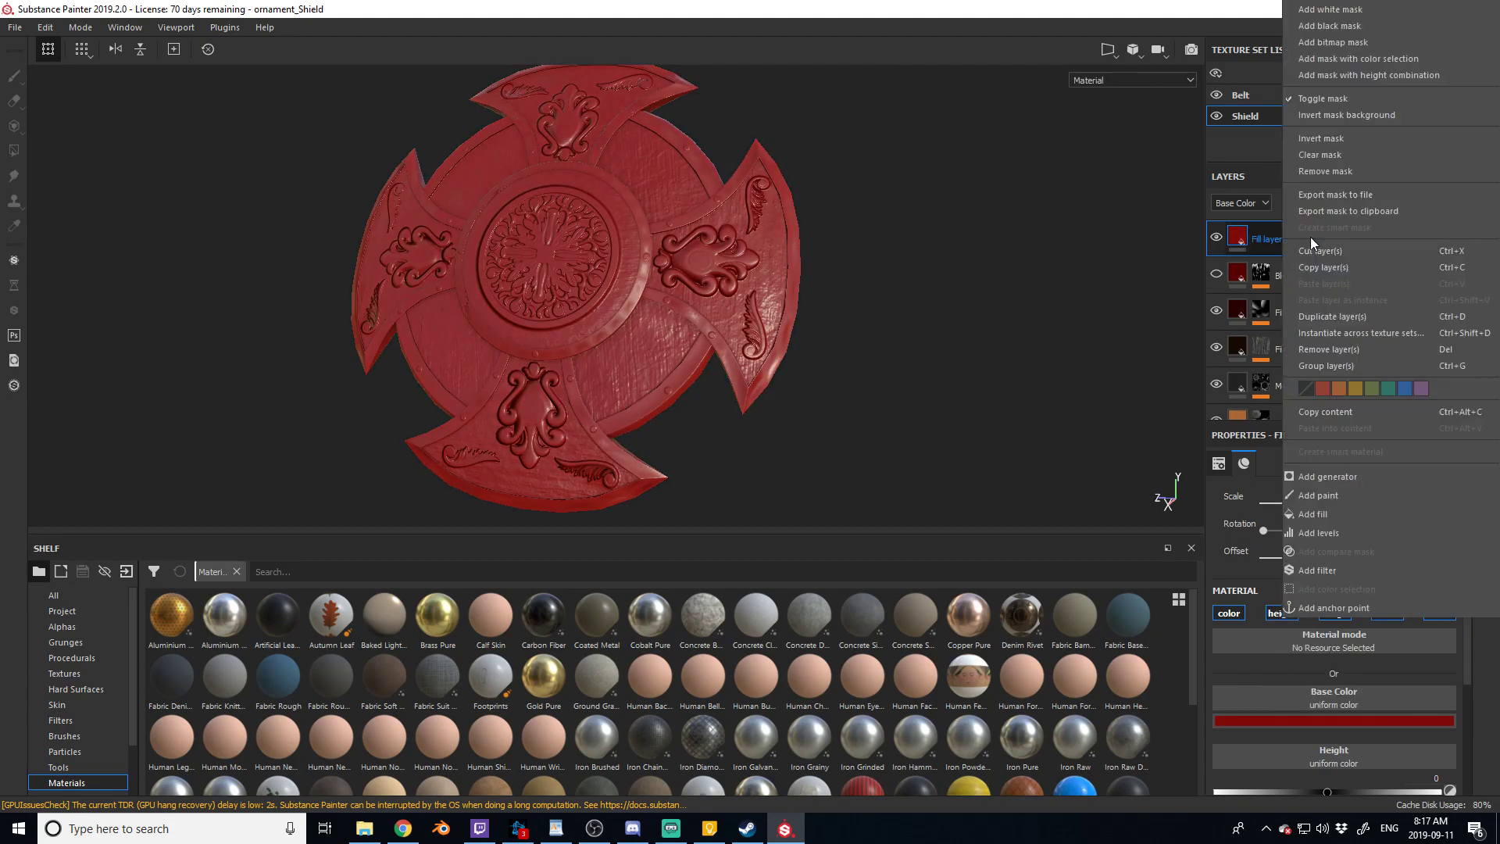
left_click(1355, 31)
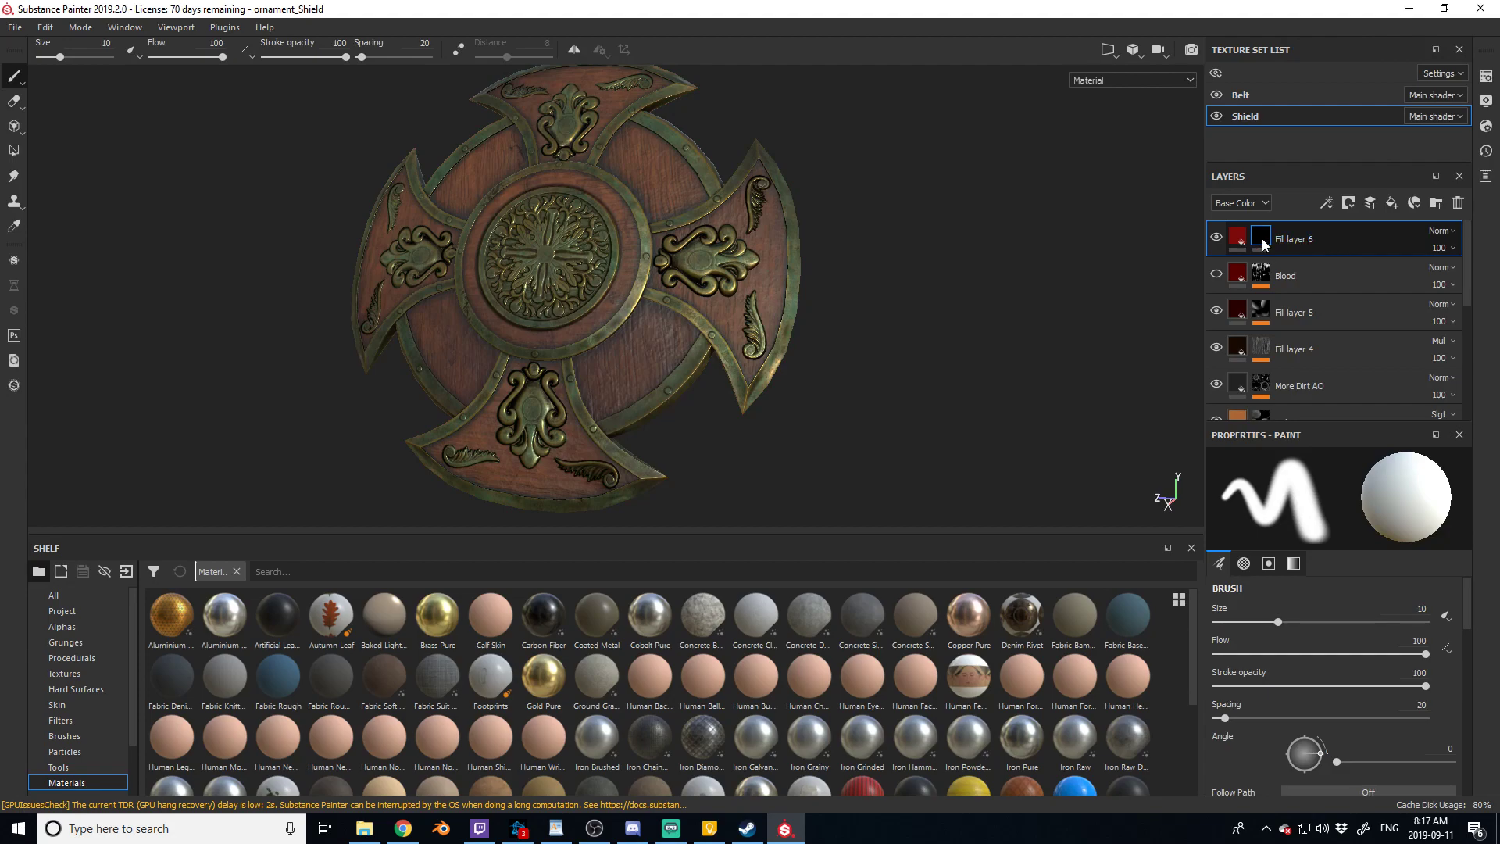
right_click(1333, 236)
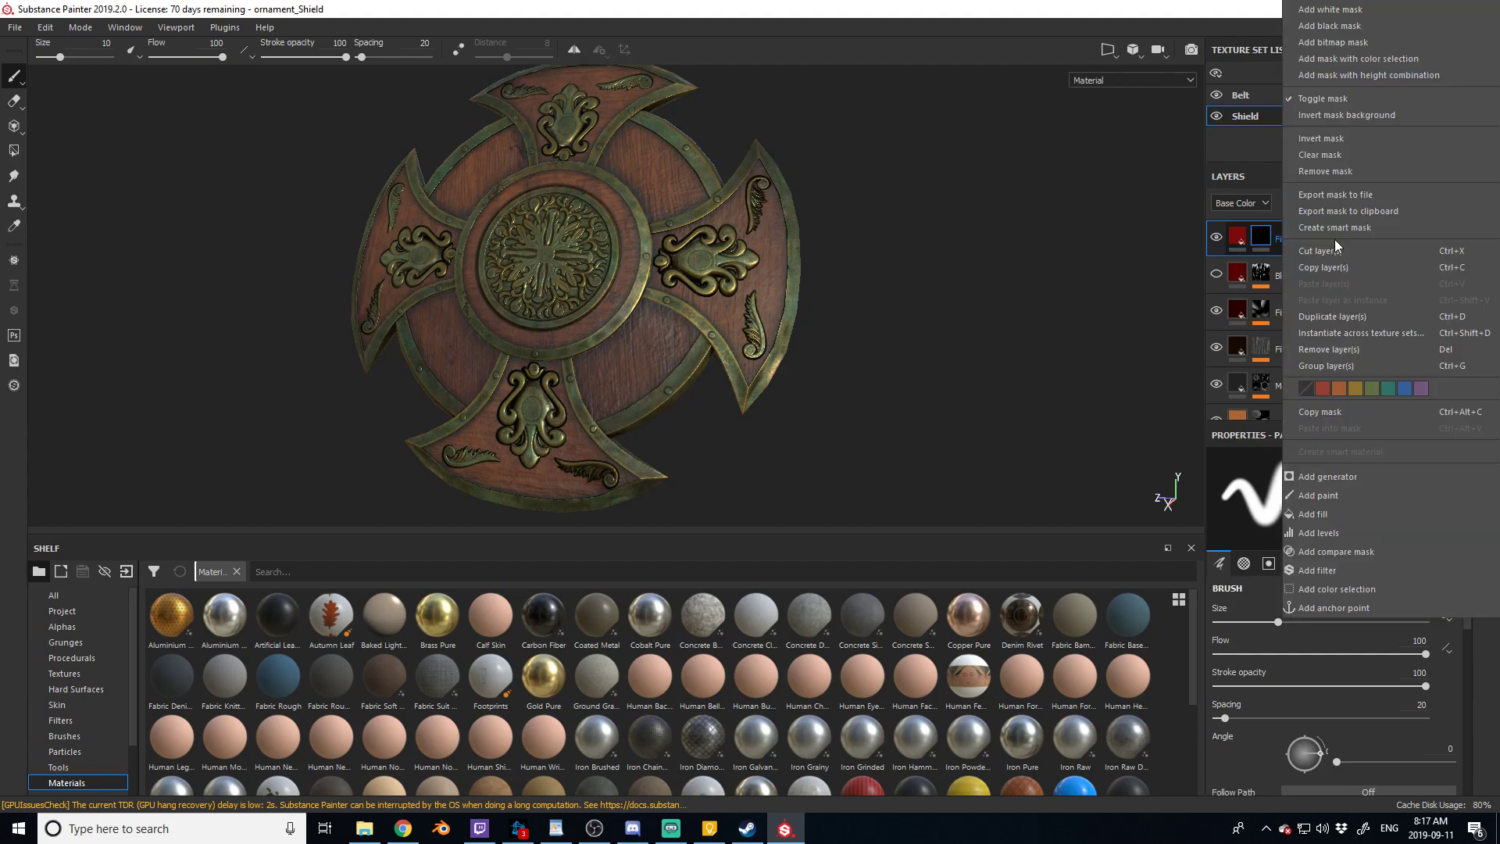
left_click(1318, 505)
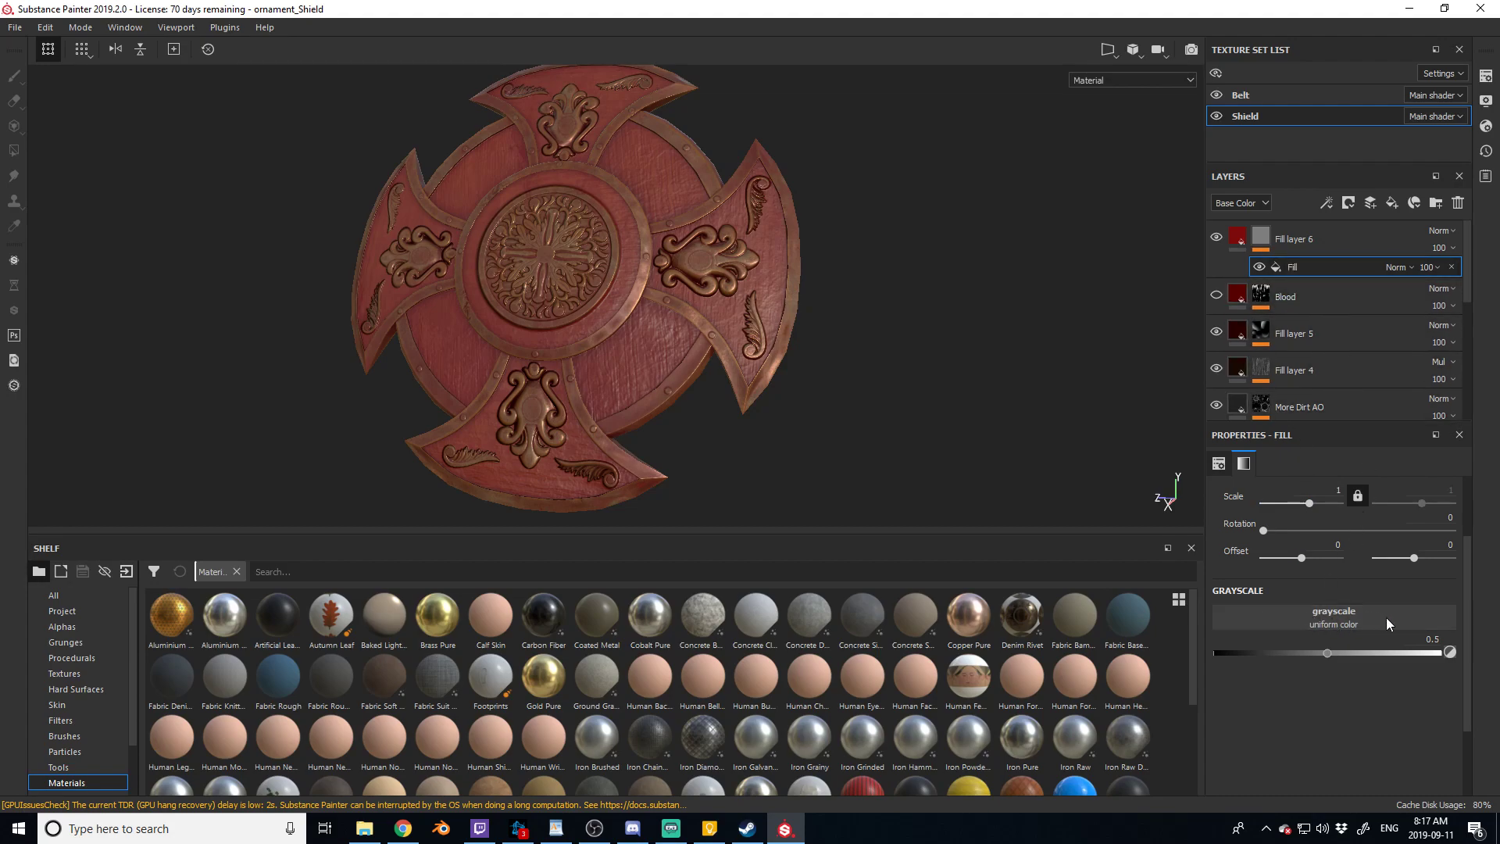
Filter the shelf to Grunges and reselect the new mask's fill effect.
left_click(68, 642)
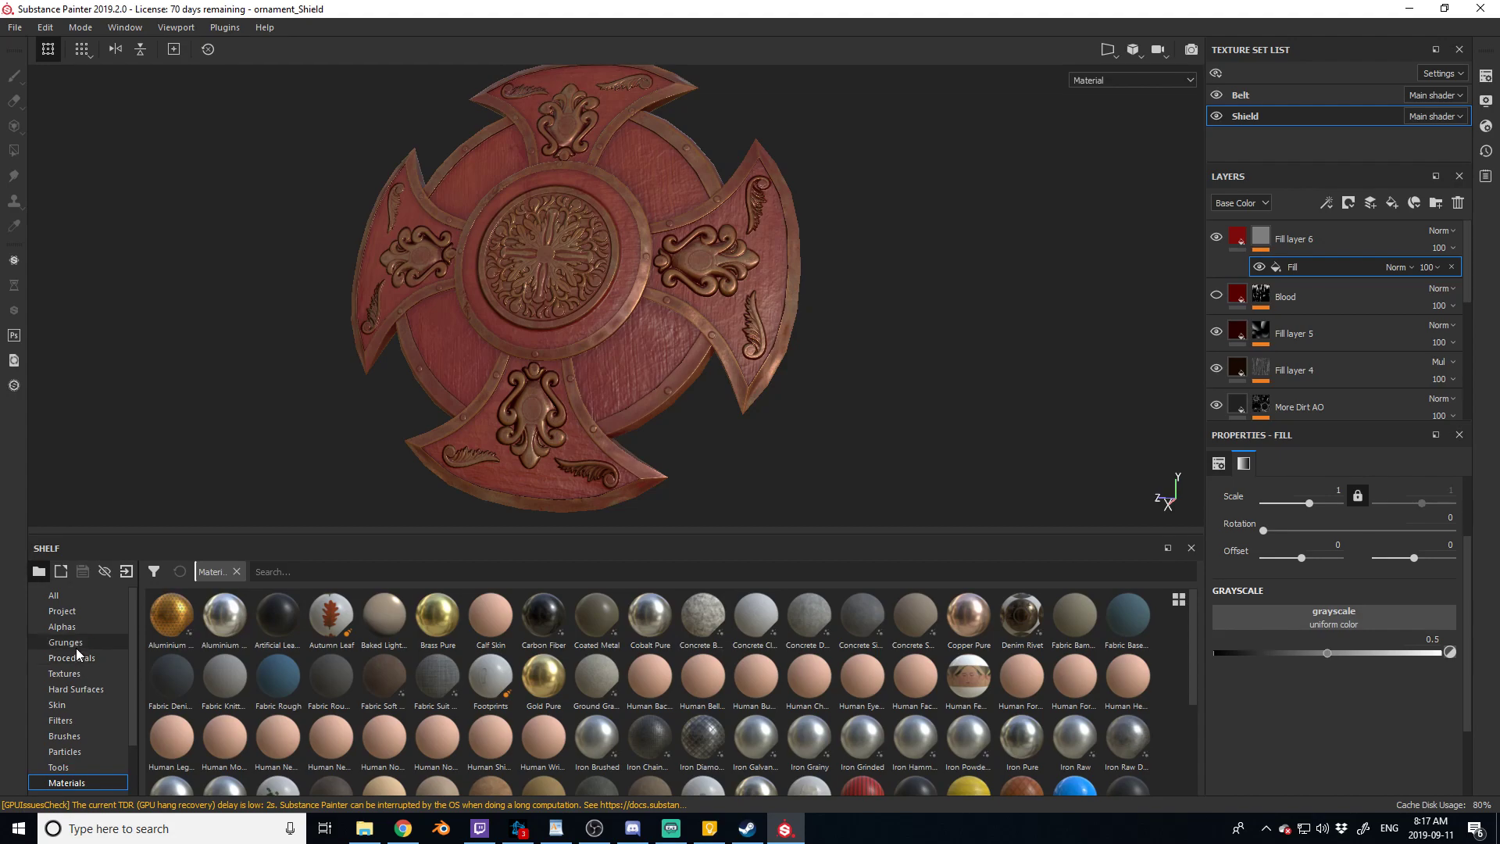
left_click(1262, 297)
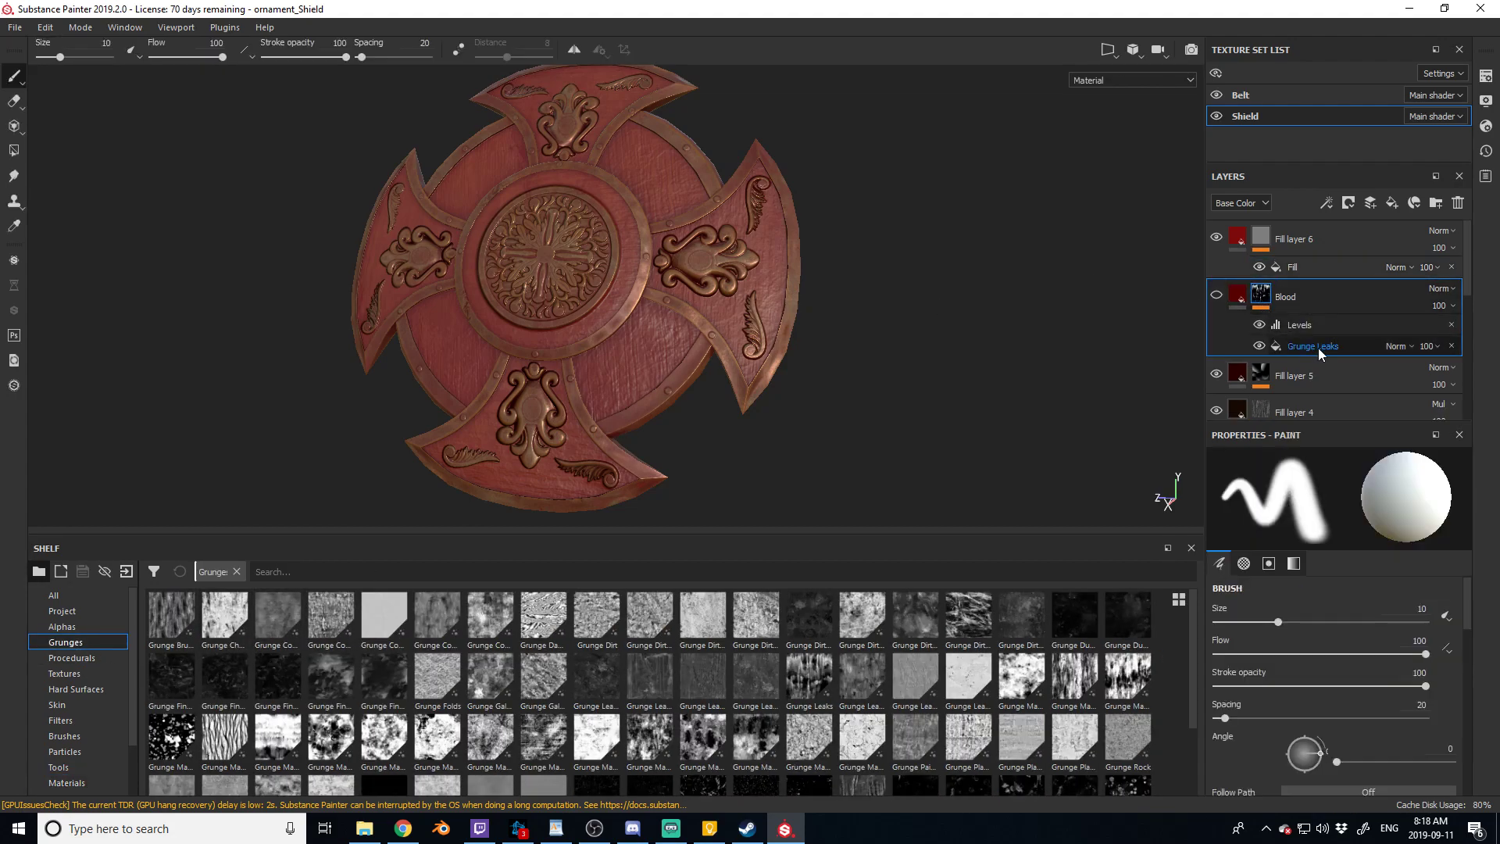
left_click(1297, 265)
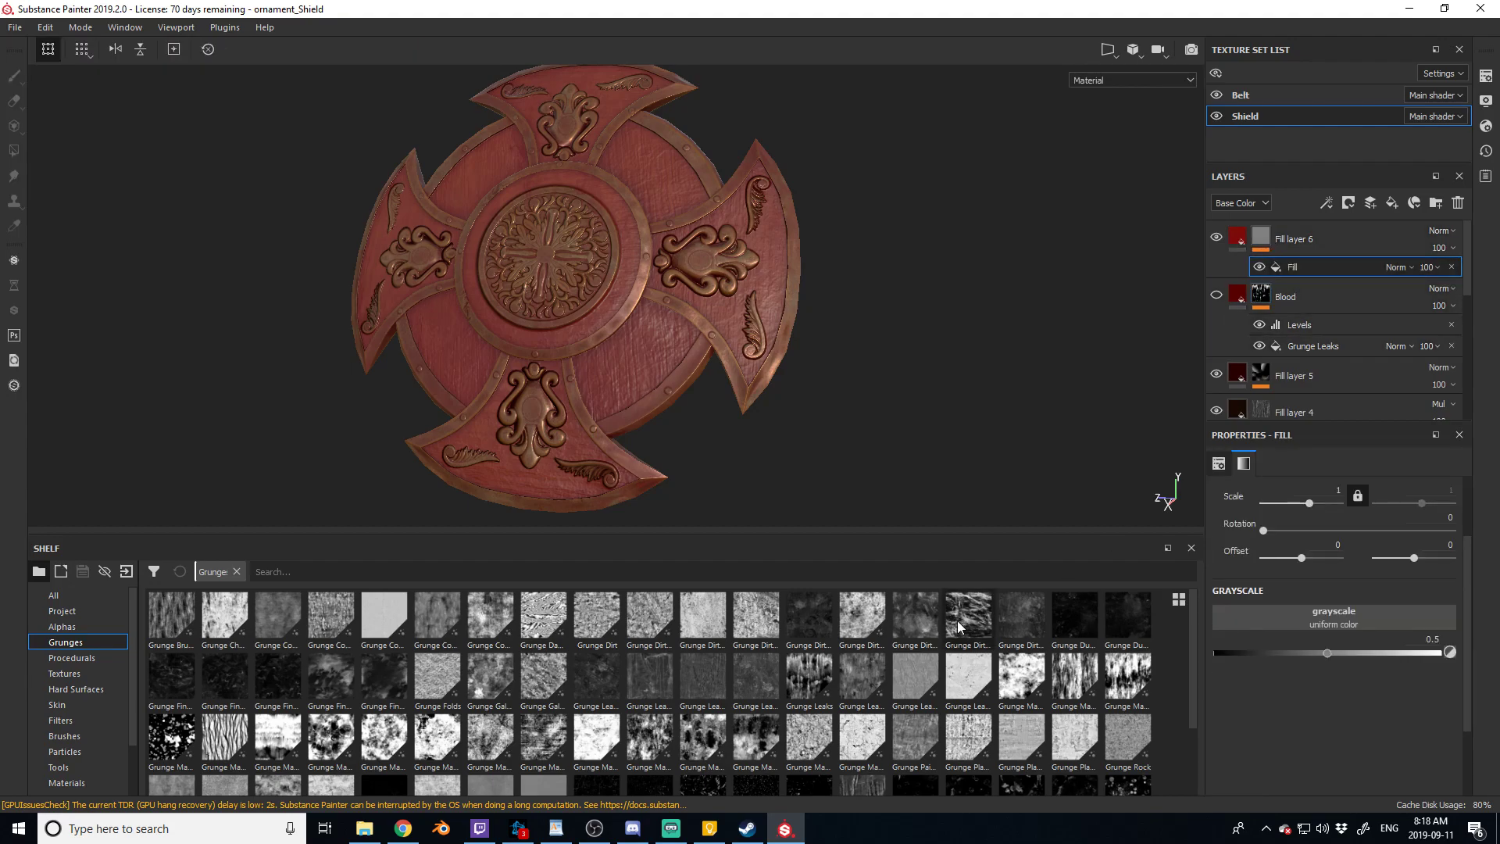
Search the shelf for 'leaks' and drop Grunge Leaks into the mask fill's grayscale input.
left_click(331, 573)
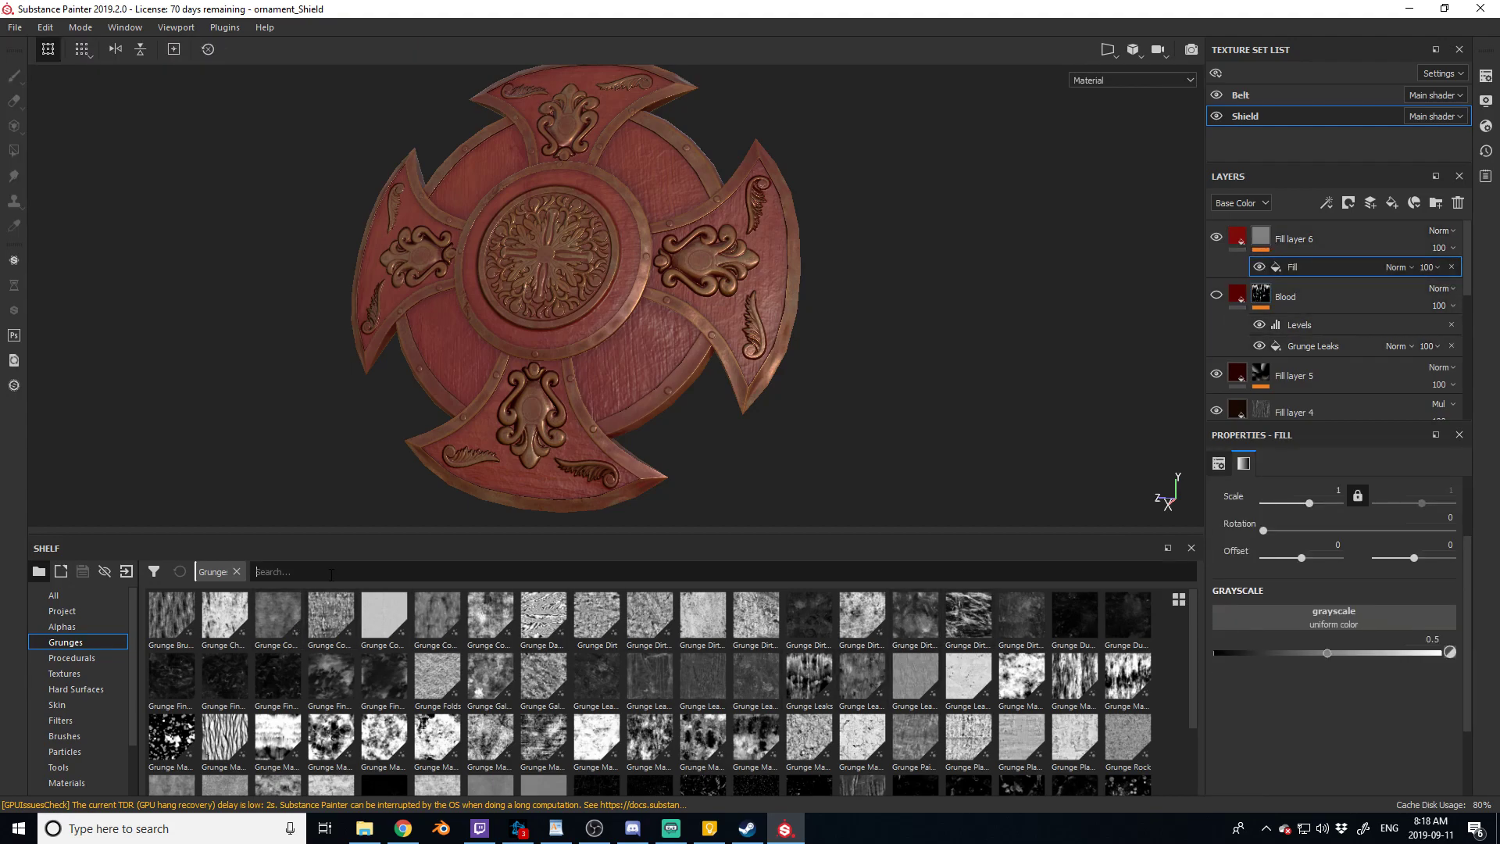
type("grunge")
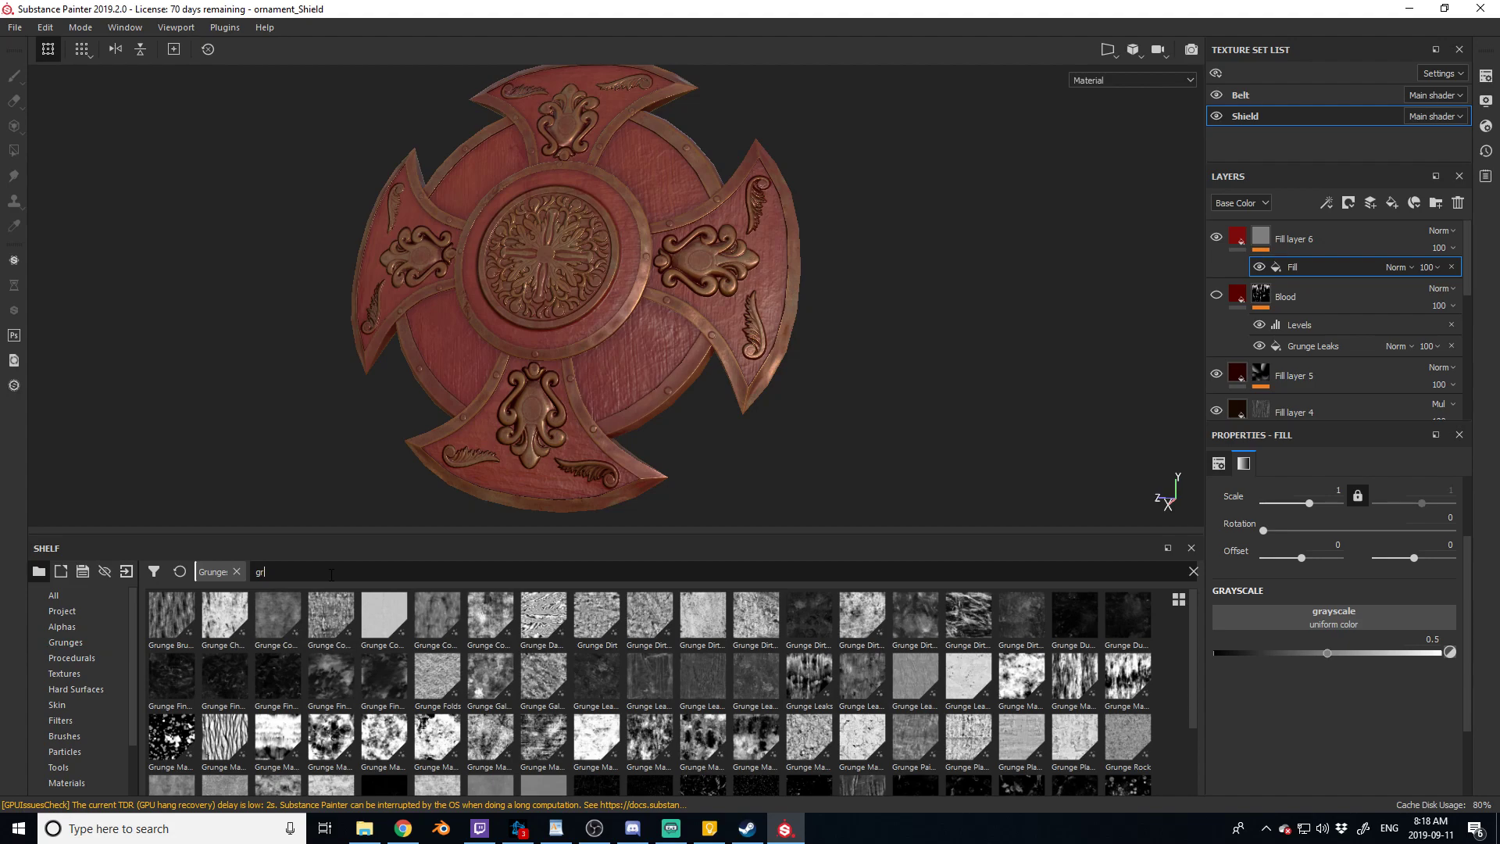
key("BackSpace")
key("BackSpace")
key("BackSpace")
key("BackSpace")
key("BackSpace")
key("BackSpace")
type("leaks")
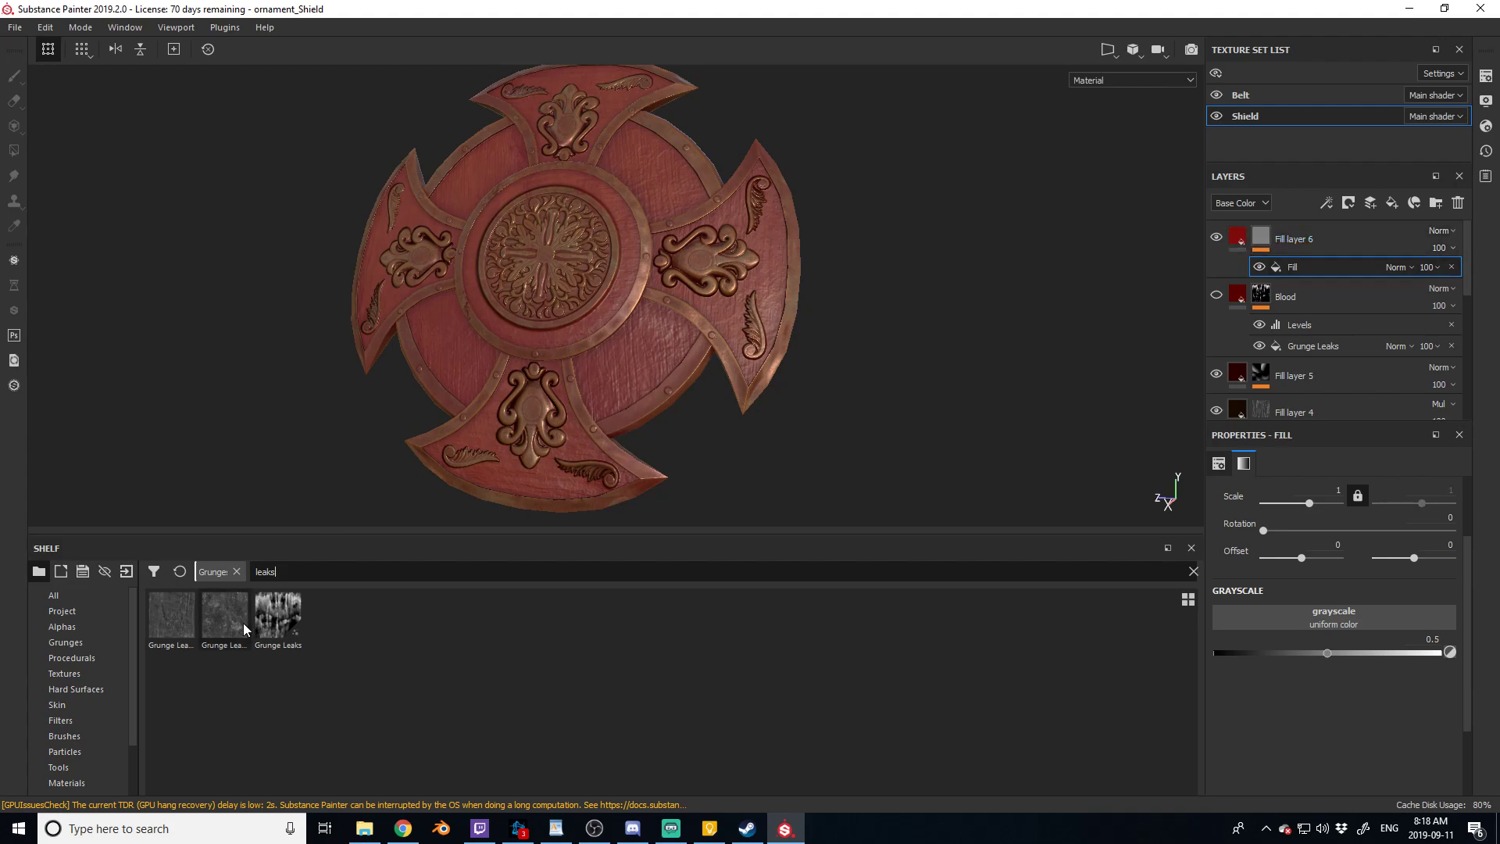
mouse_move(237, 633)
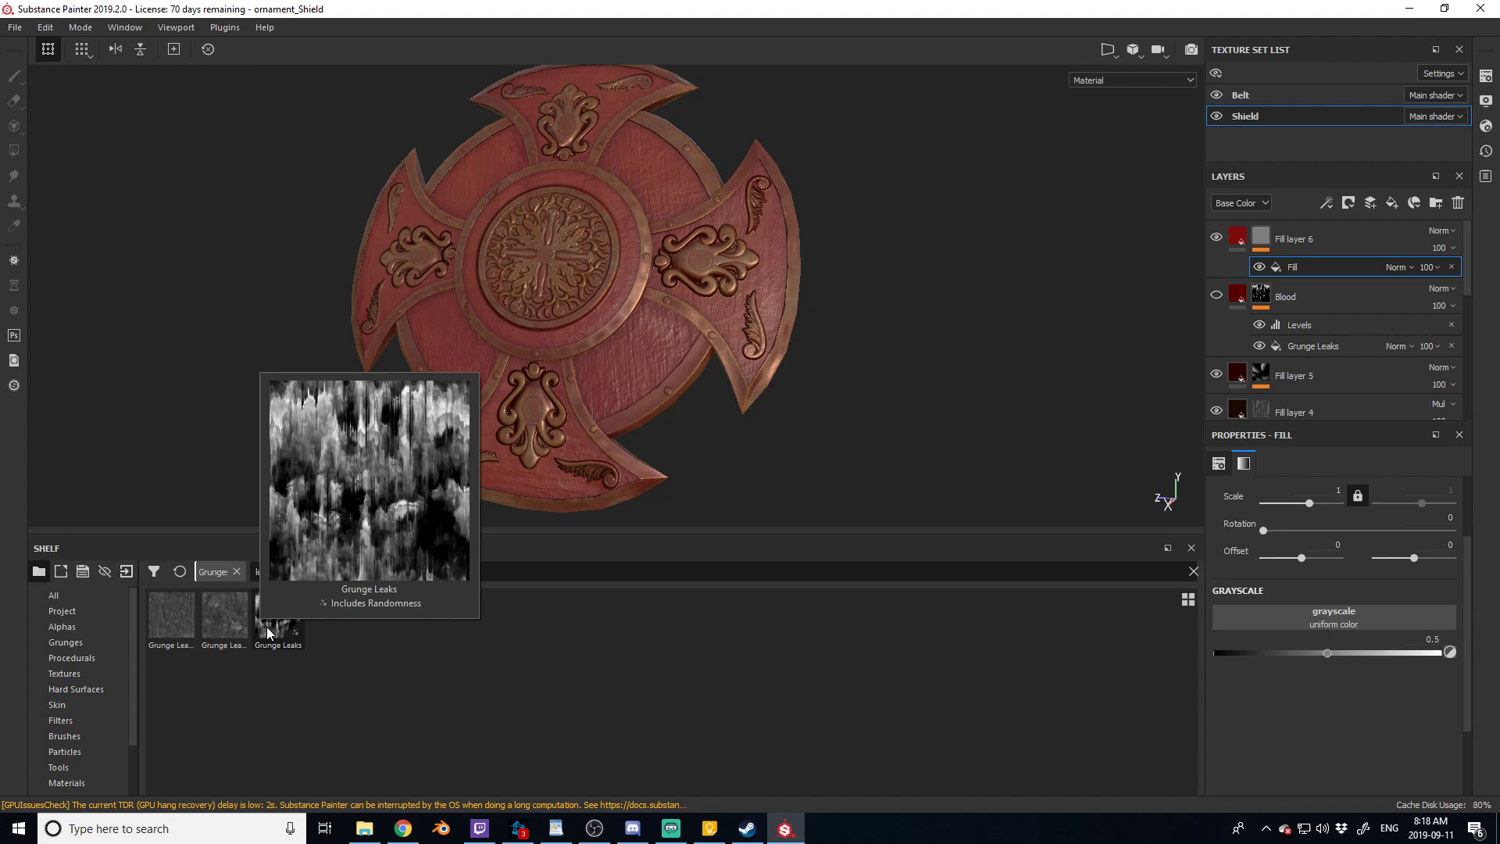
left_click_drag(267, 632, 1285, 633)
Lower the Grunge Leaks mask Balance to 0.2 and inspect the sparse red streaks.
left_click_drag(638, 362, 582, 342, "alt")
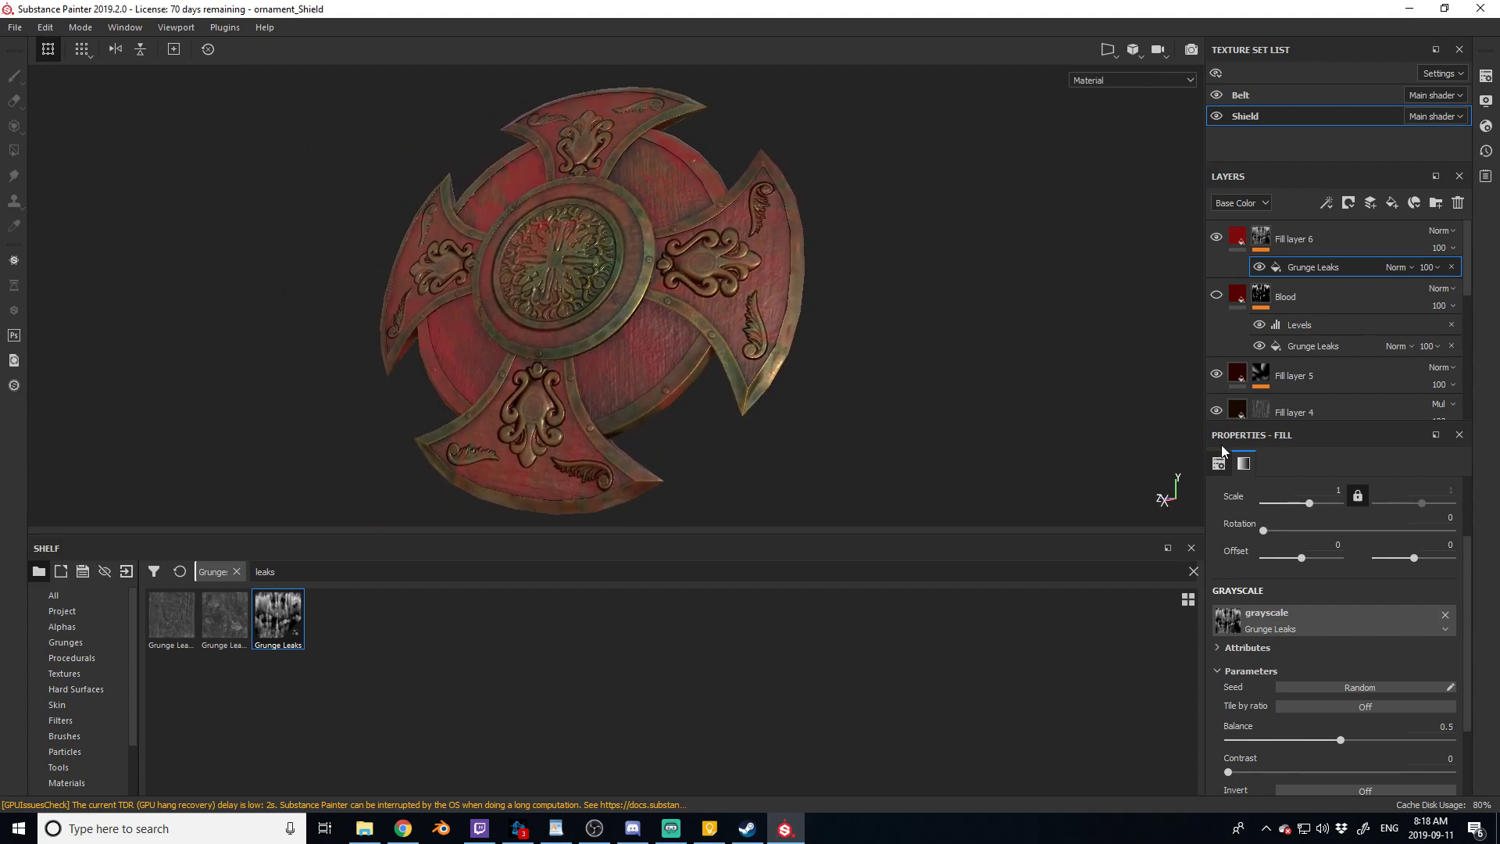
left_click_drag(576, 337, 630, 326, "alt")
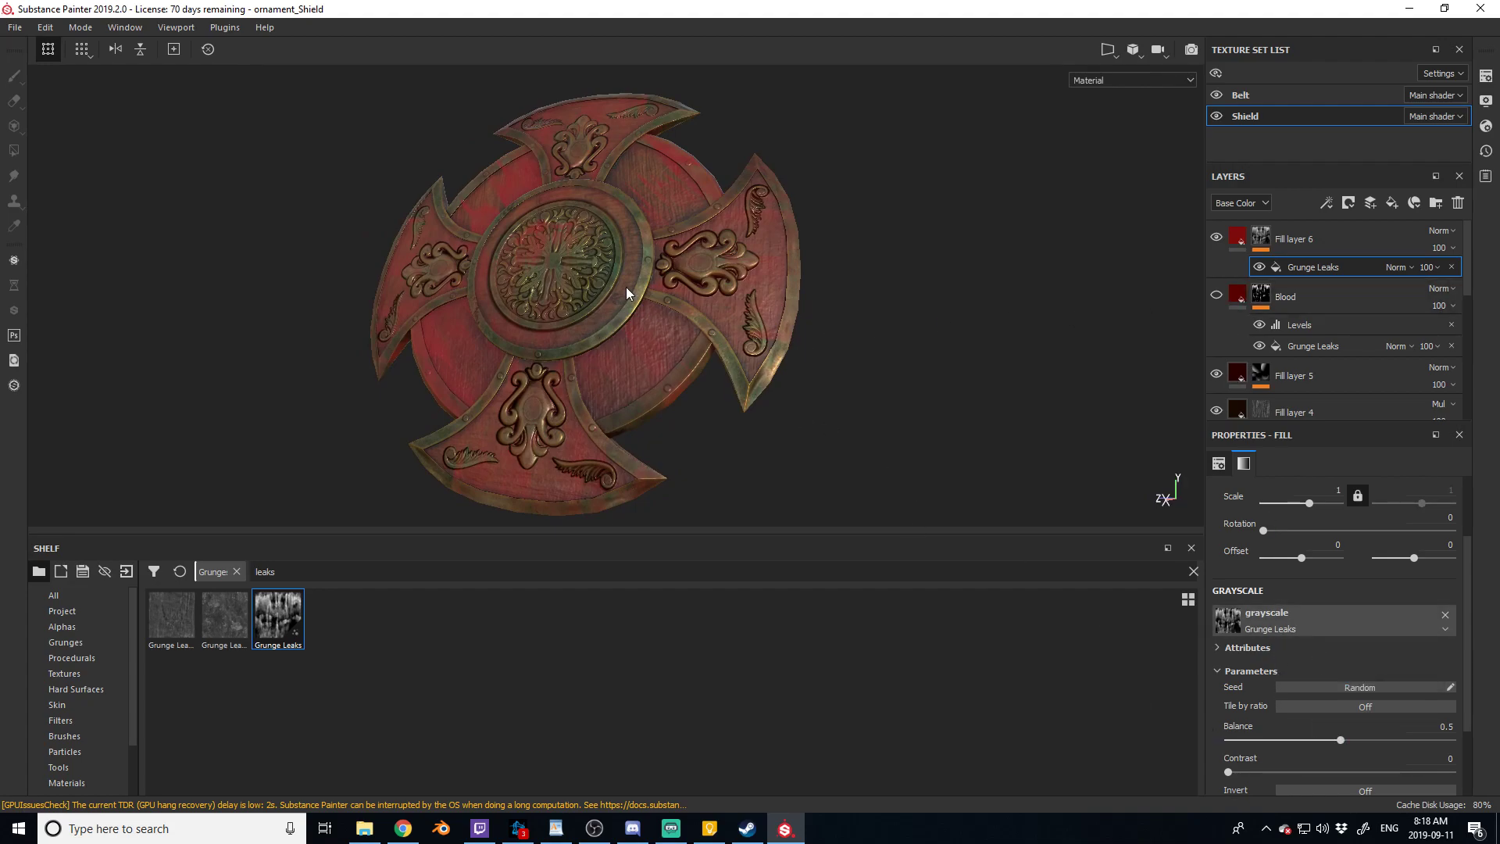
left_click_drag(696, 251, 746, 249, "alt")
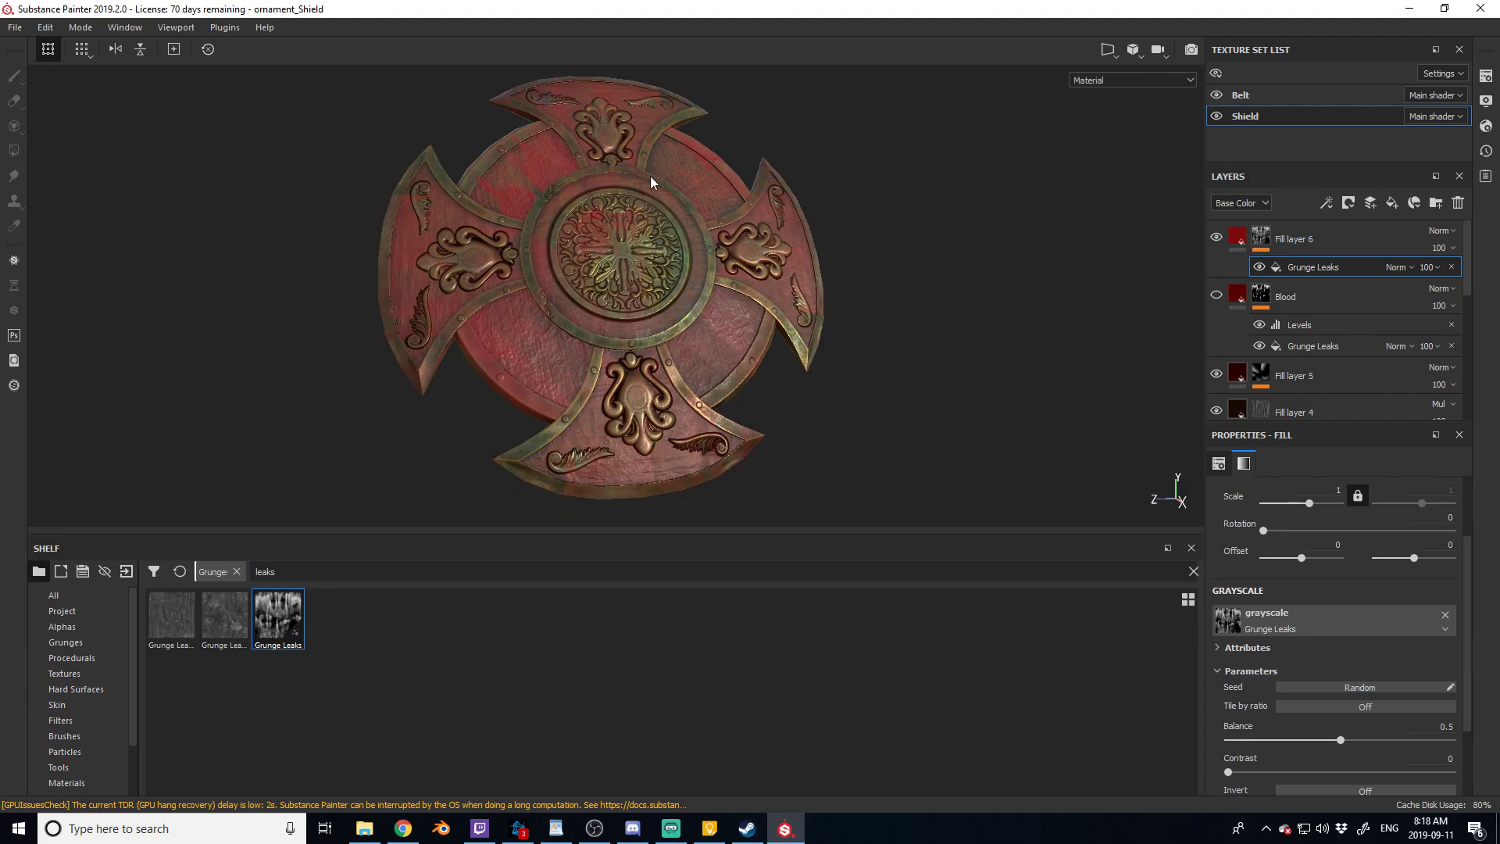
left_click_drag(800, 308, 630, 336, "alt")
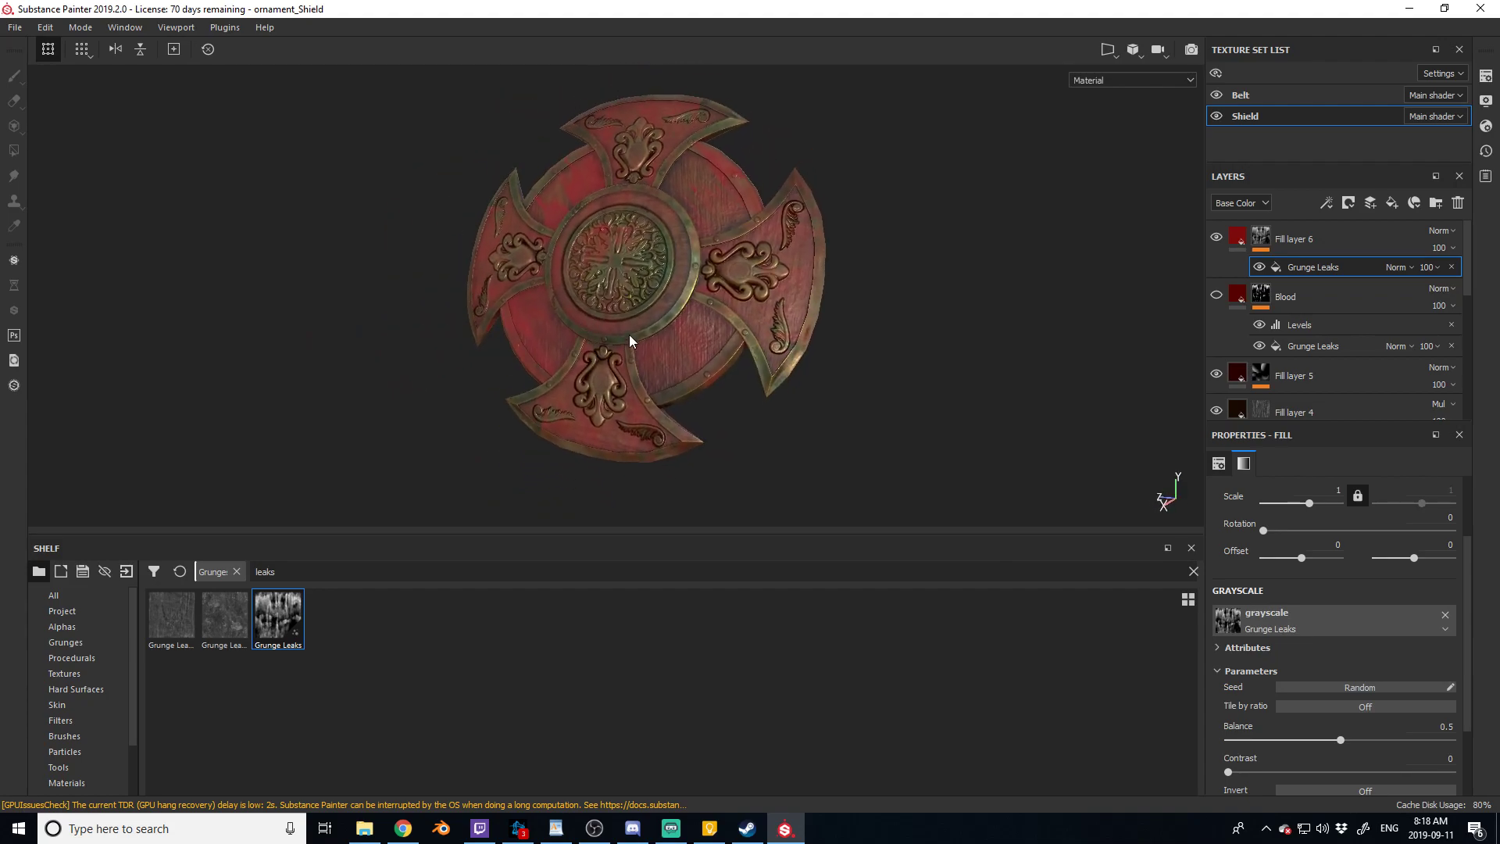
left_click(1294, 741)
left_click_drag(1293, 741, 1274, 742)
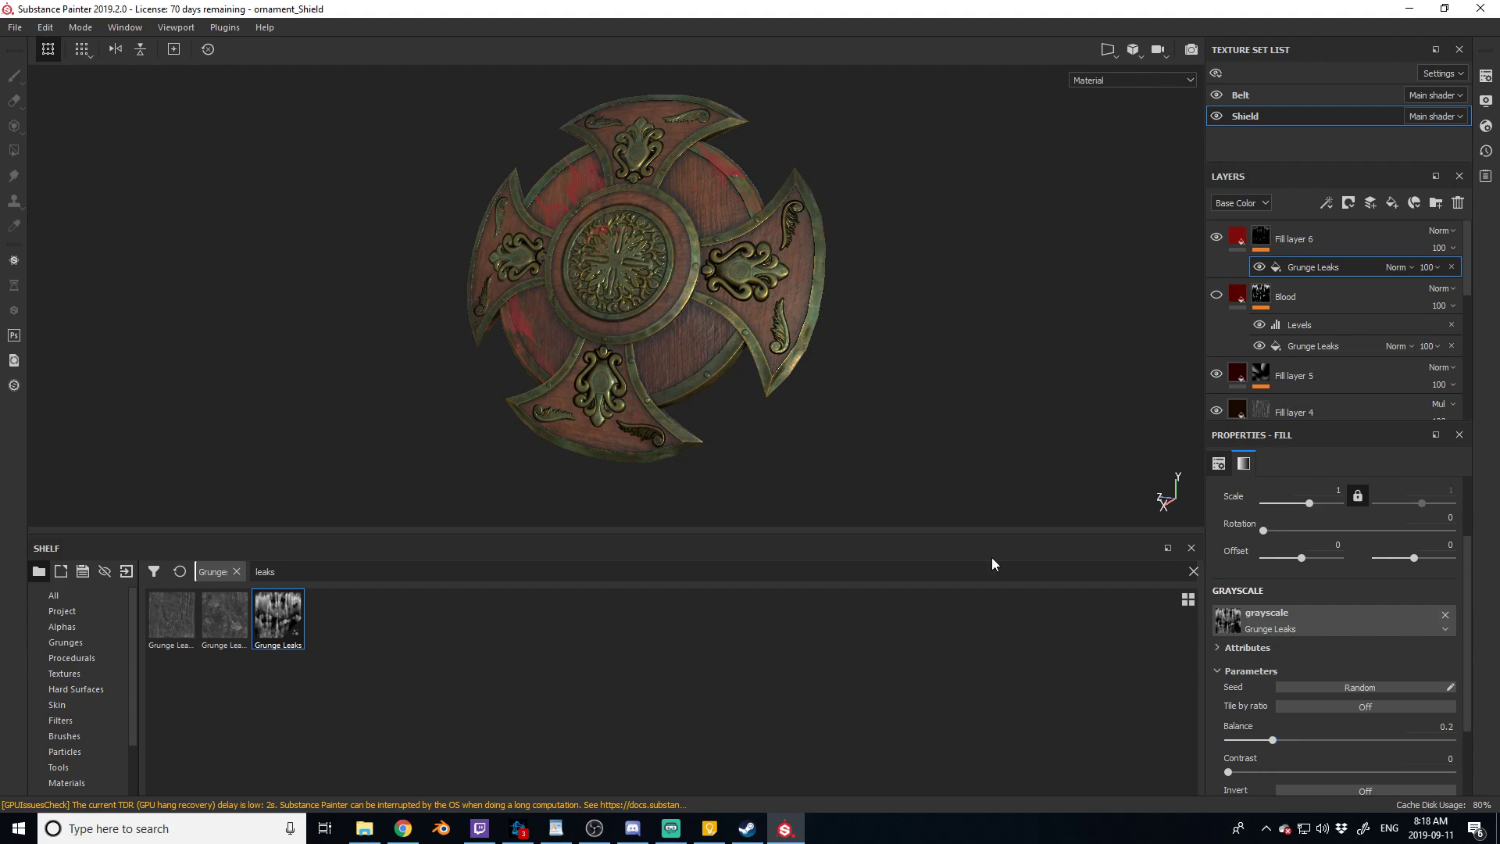
mouse_move(575, 373)
left_mouse_down("alt")
mouse_move(724, 362)
mouse_move(609, 266)
mouse_move(596, 338)
mouse_move(580, 345)
left_mouse_up("alt")
scroll(567, 219, "up", 5)
scroll(805, 440, "down", 6)
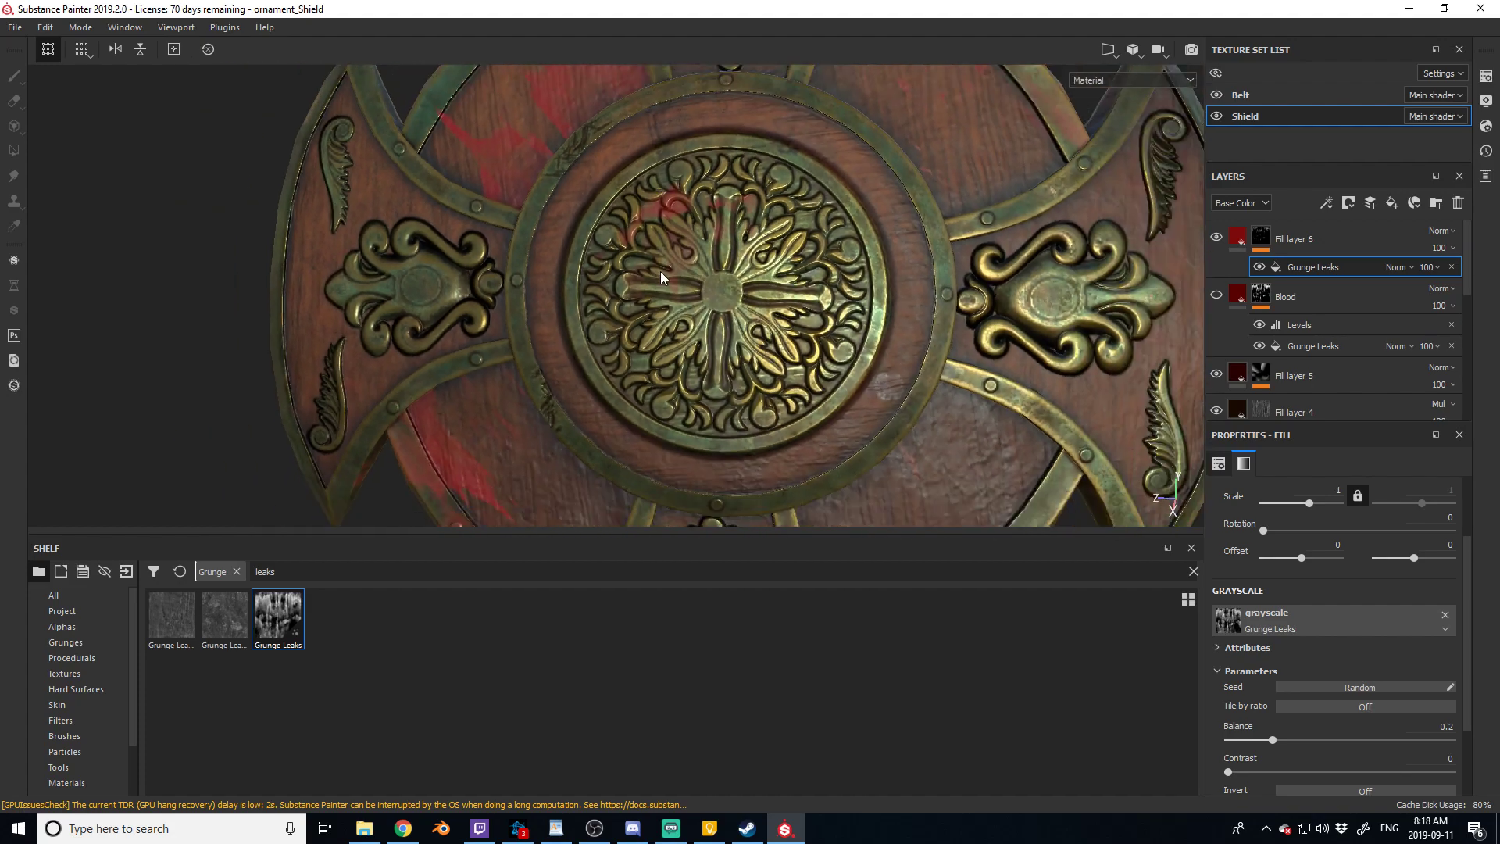
left_click_drag(766, 391, 991, 315, "alt")
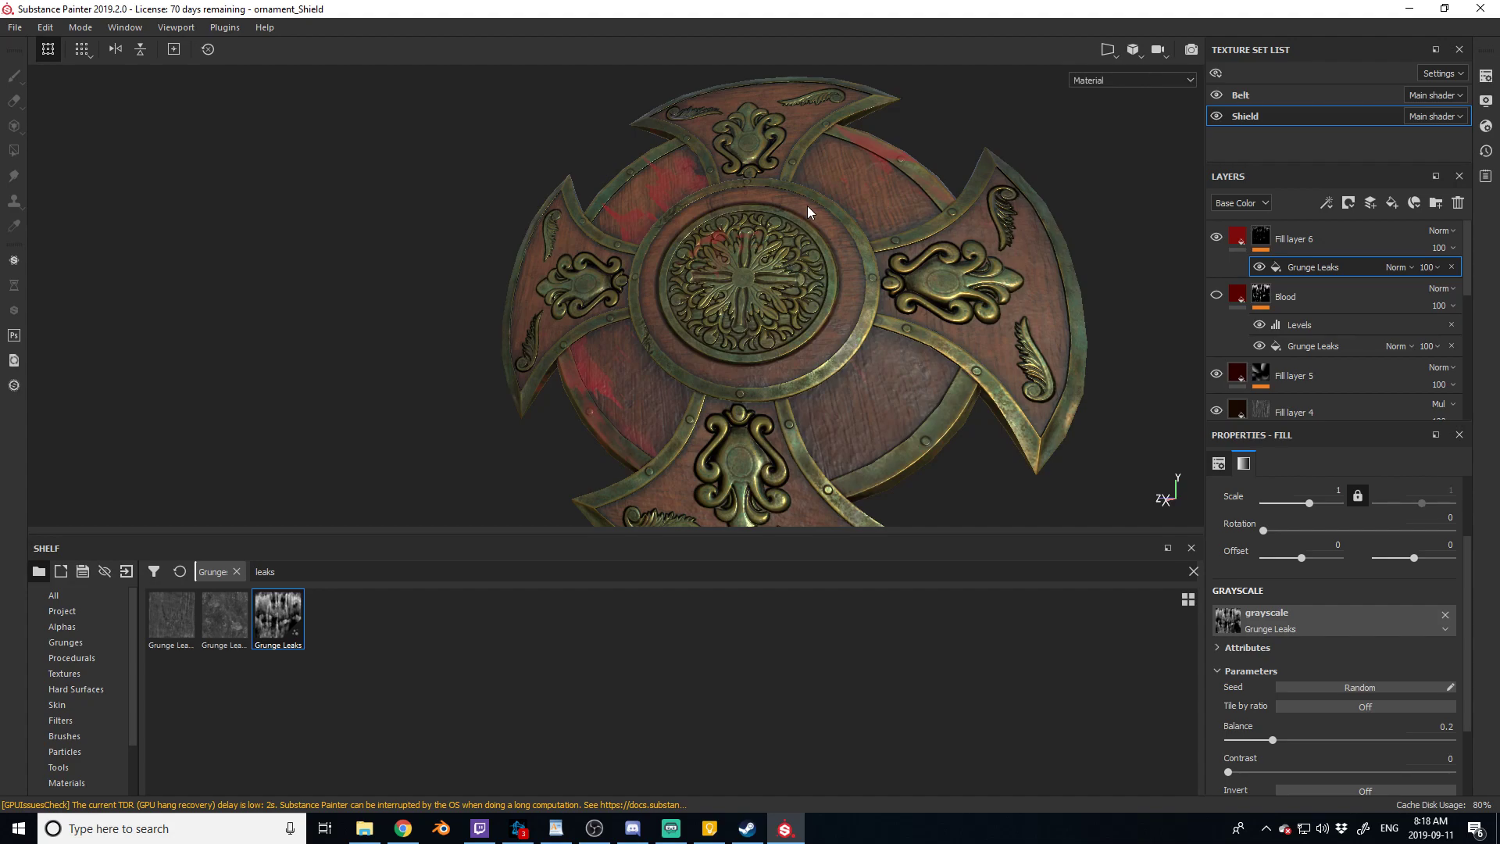
Remove the Grunge Leaks effect from Fill layer 6's mask.
key("Delete")
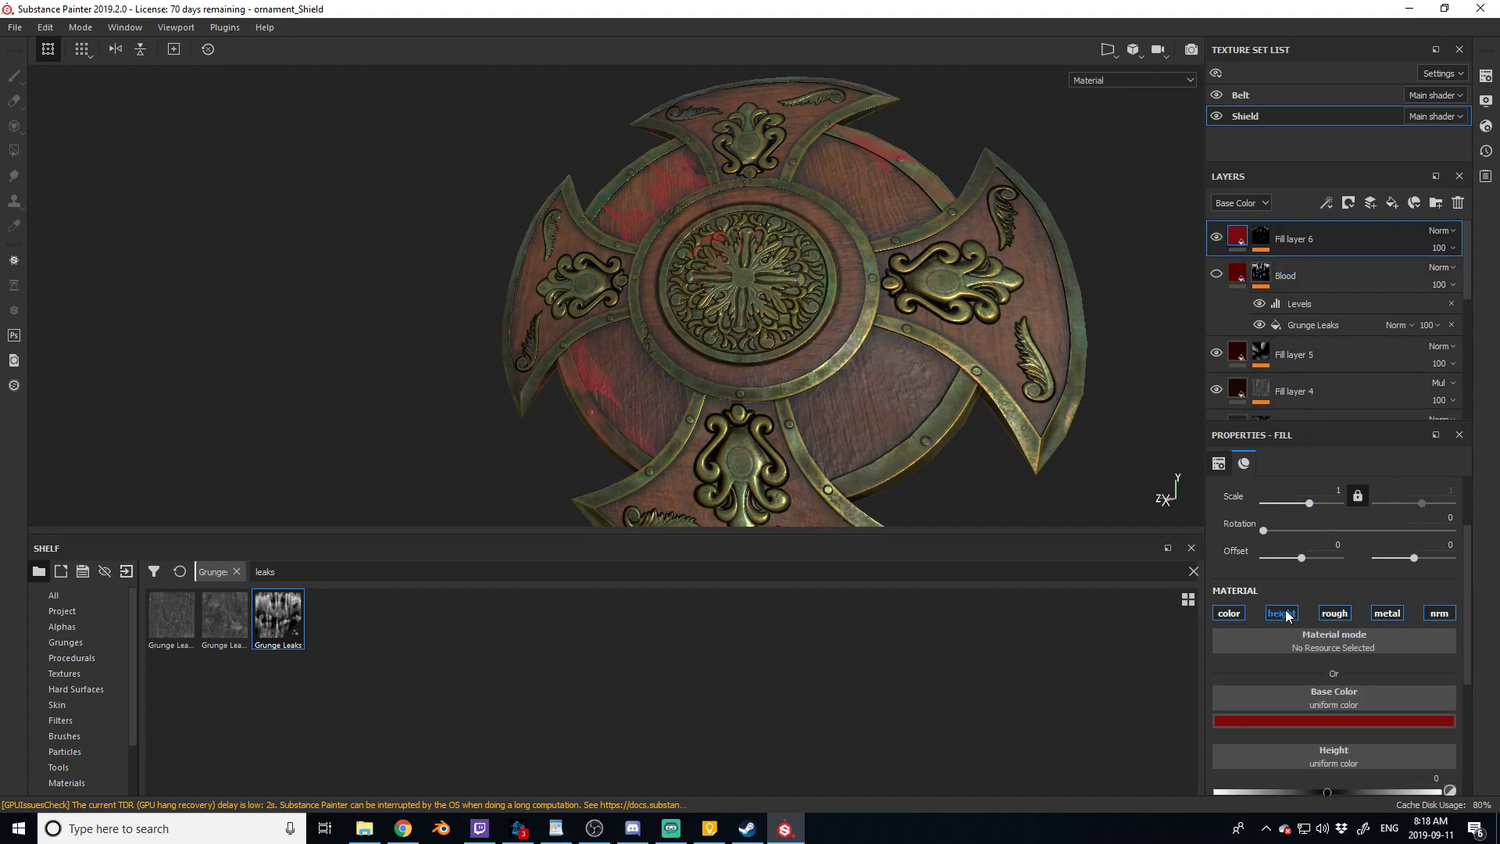
scroll(1285, 617, "down", 3)
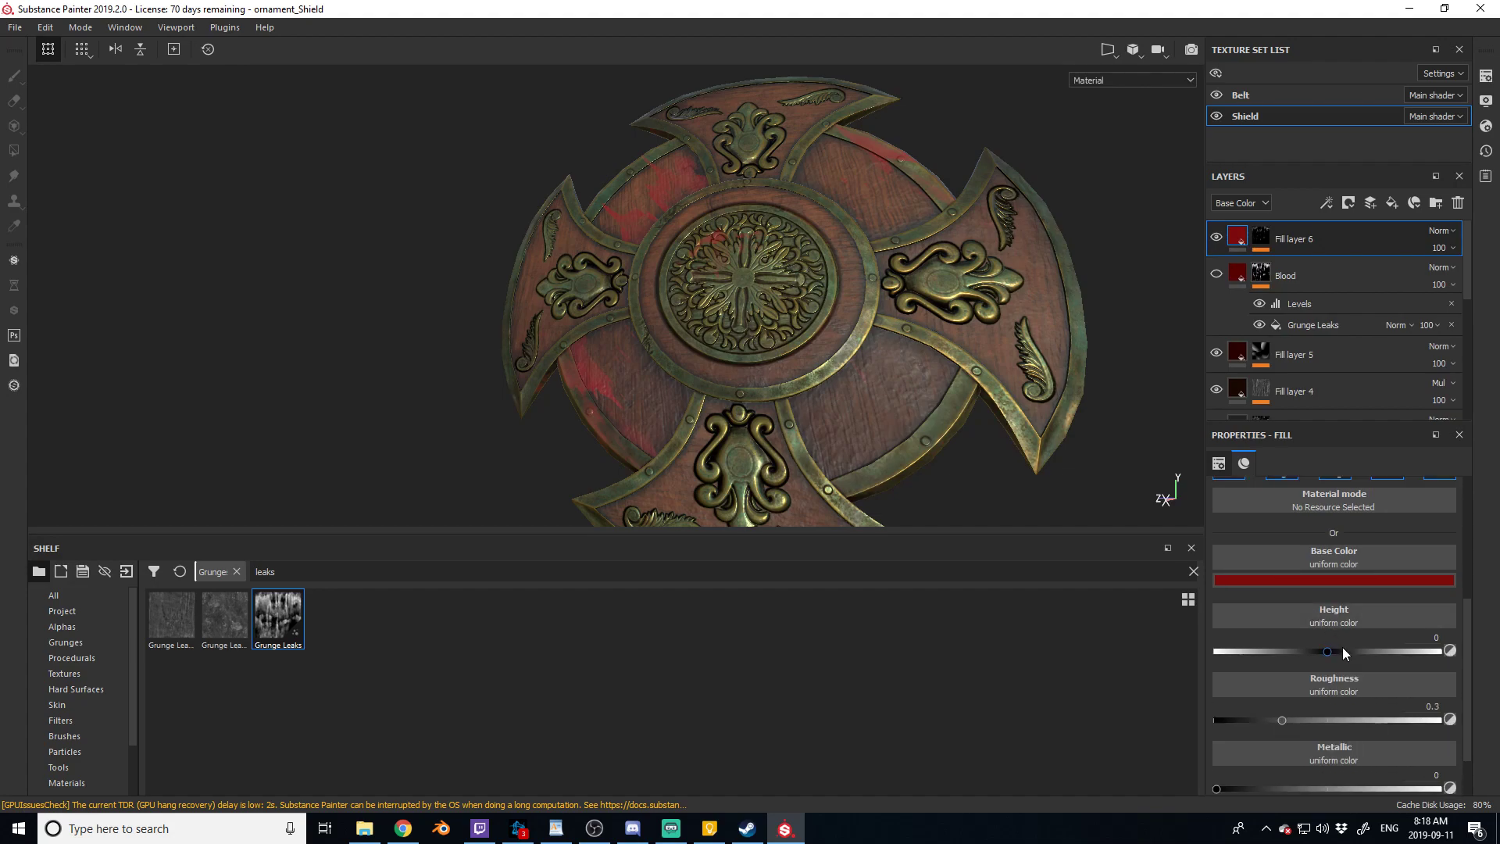
scroll(647, 197, "up", 5)
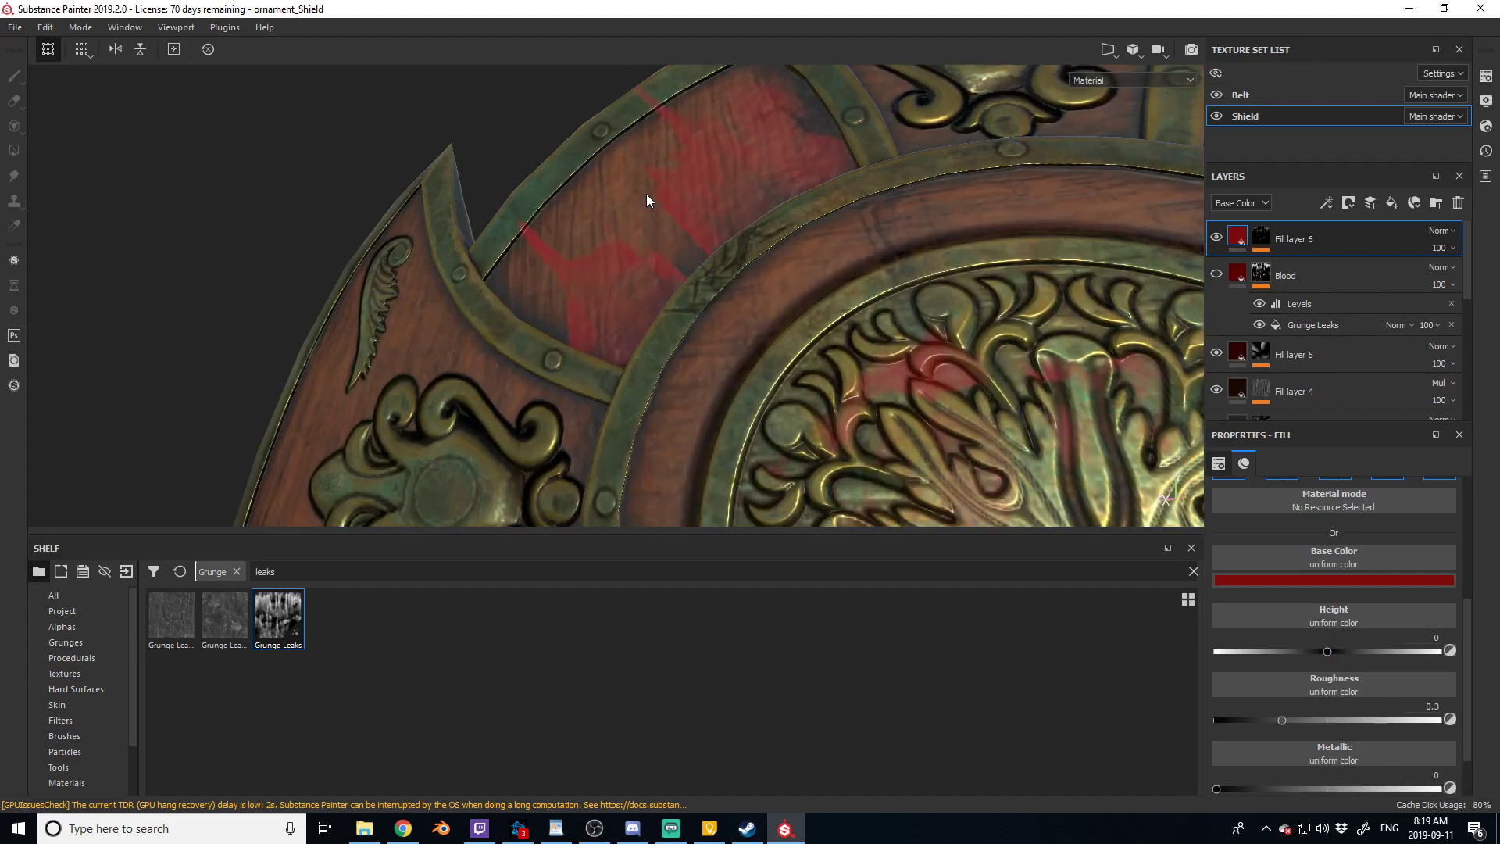
Raise the blood fill's Height to 0.3196 for a thick look.
mouse_move(1327, 652)
left_mouse_down()
mouse_move(1378, 652)
mouse_move(1365, 652)
left_mouse_up()
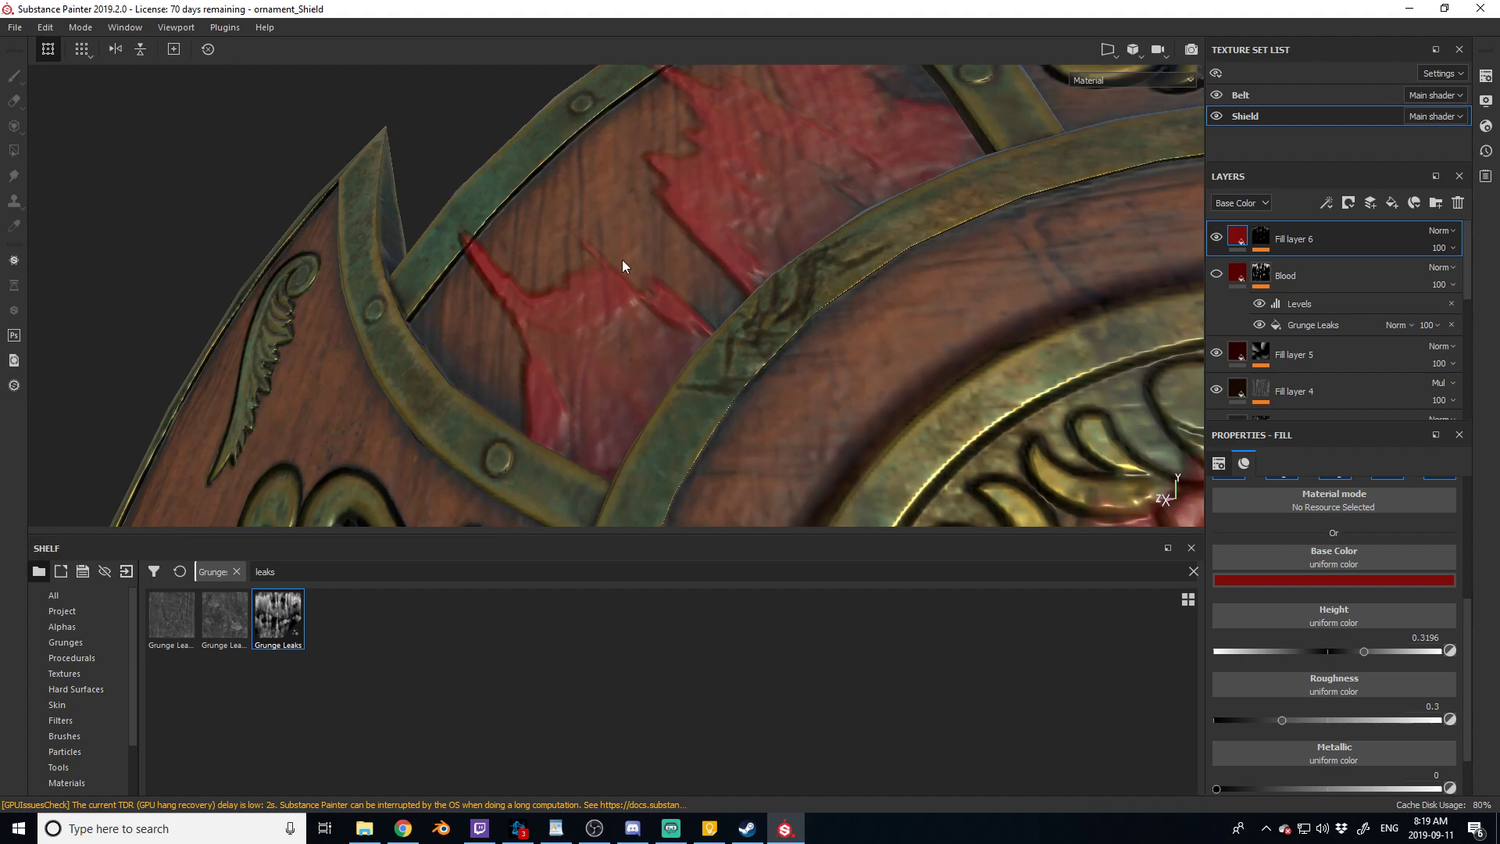
scroll(623, 266, "down", 8)
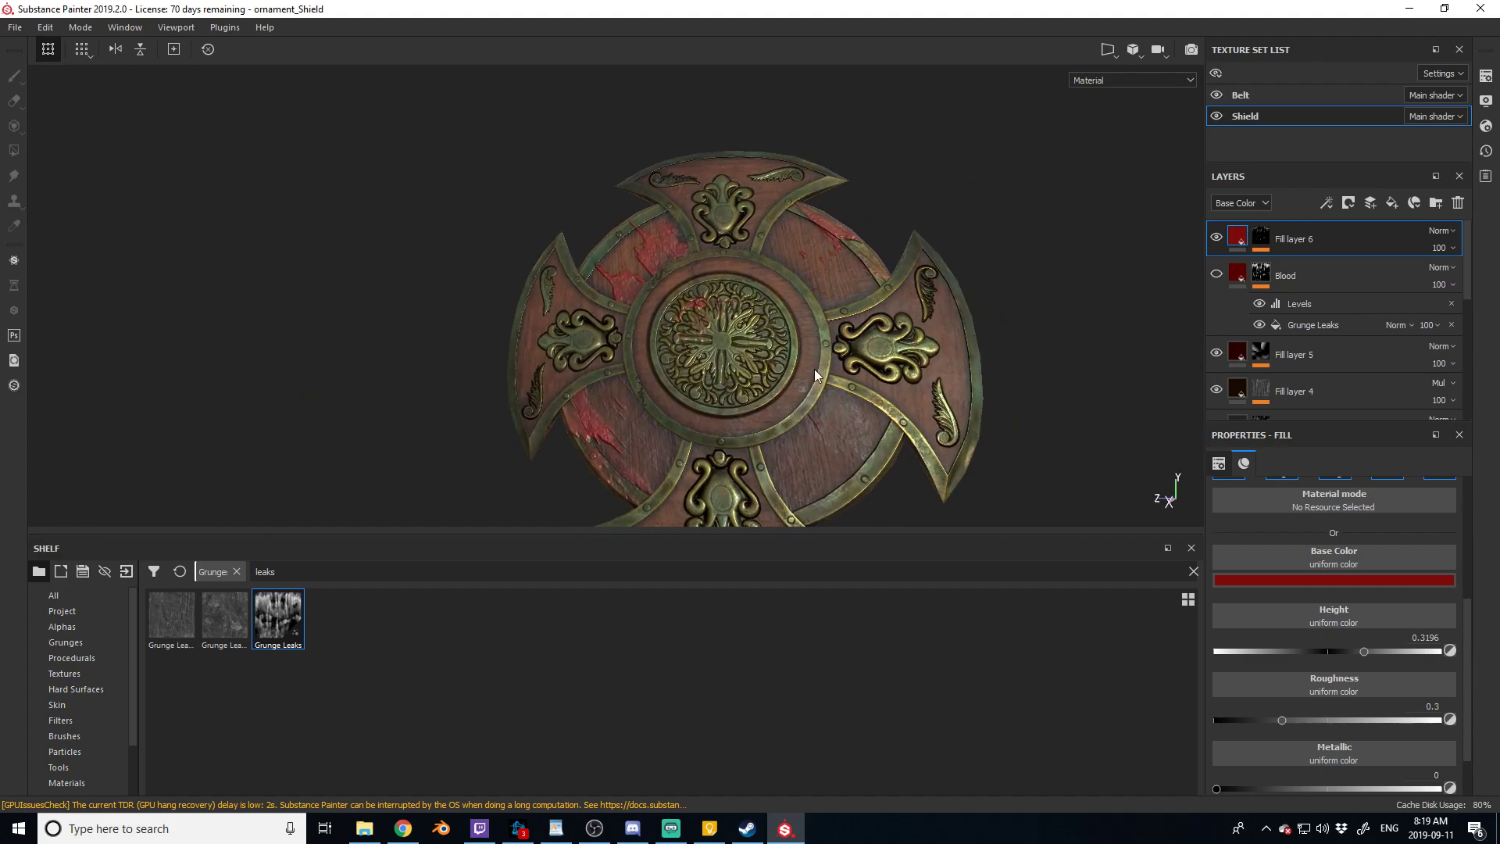
left_click_drag(815, 375, 697, 402, "alt")
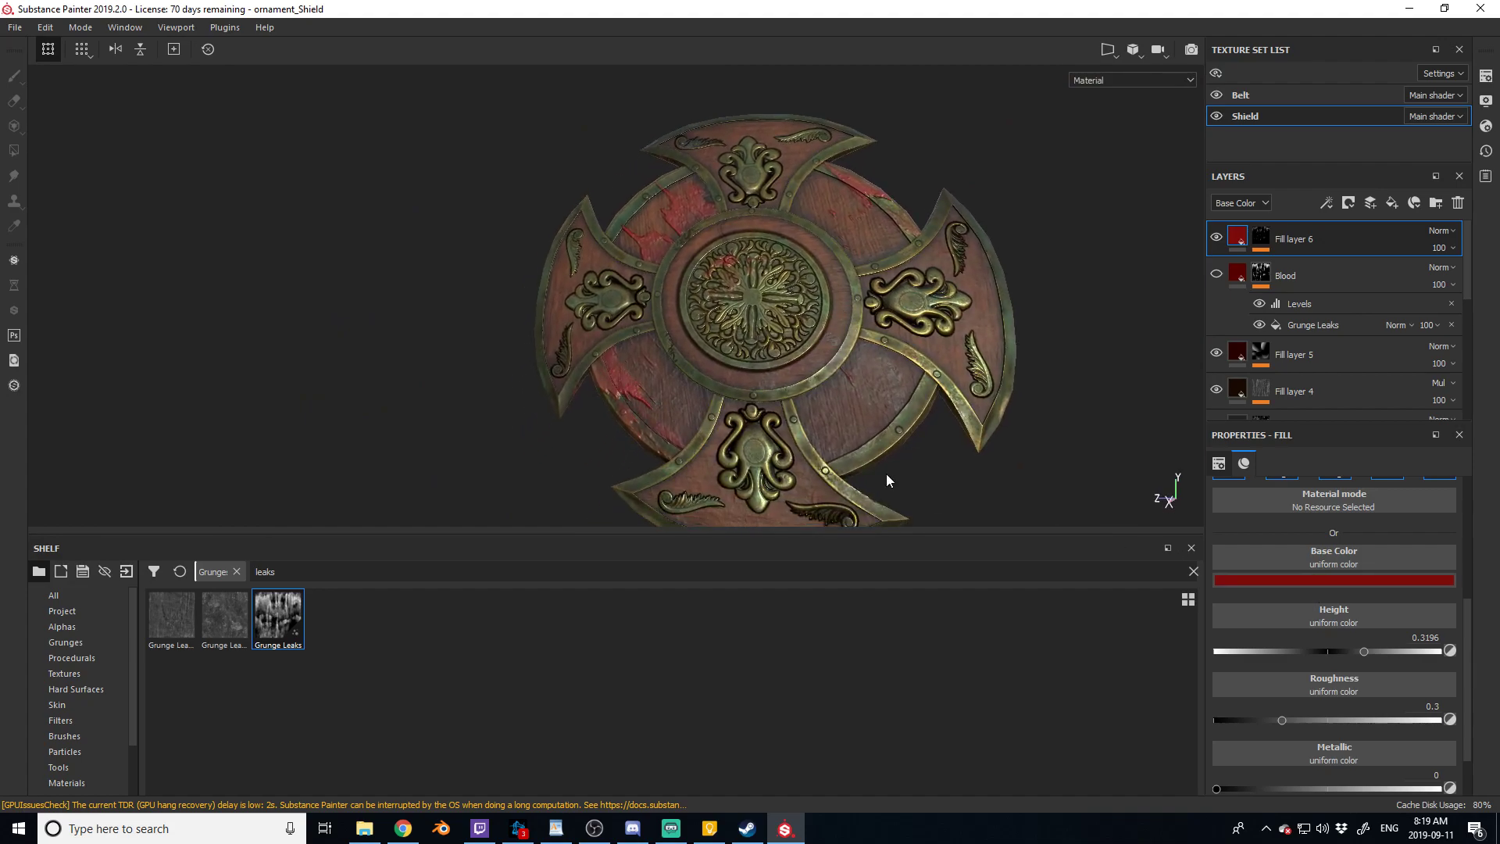
scroll(618, 397, "up", 8)
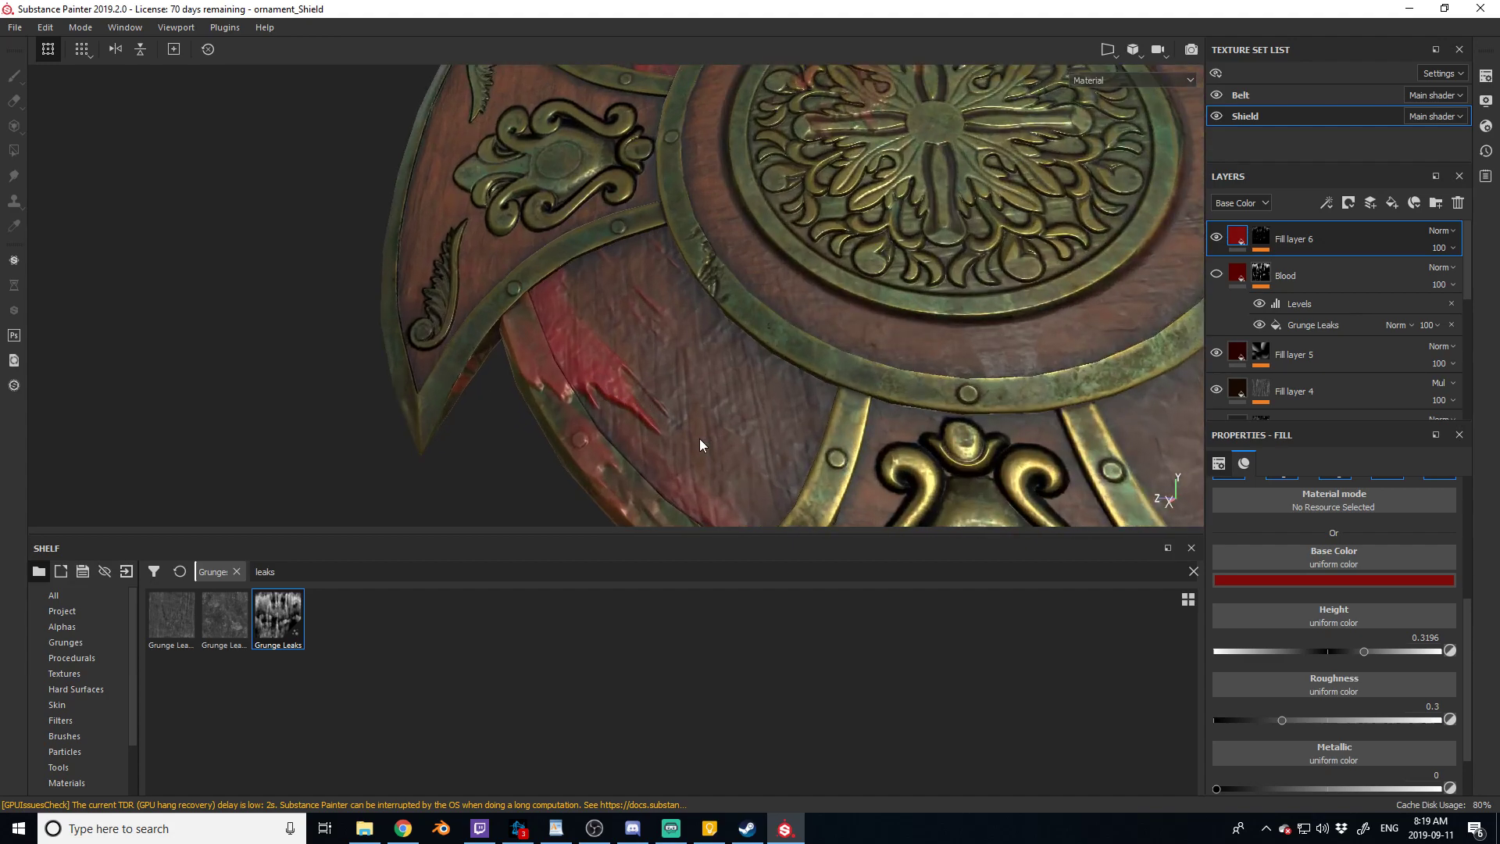
Darken the blood fill's base colour to a deeper red.
left_click(1275, 580)
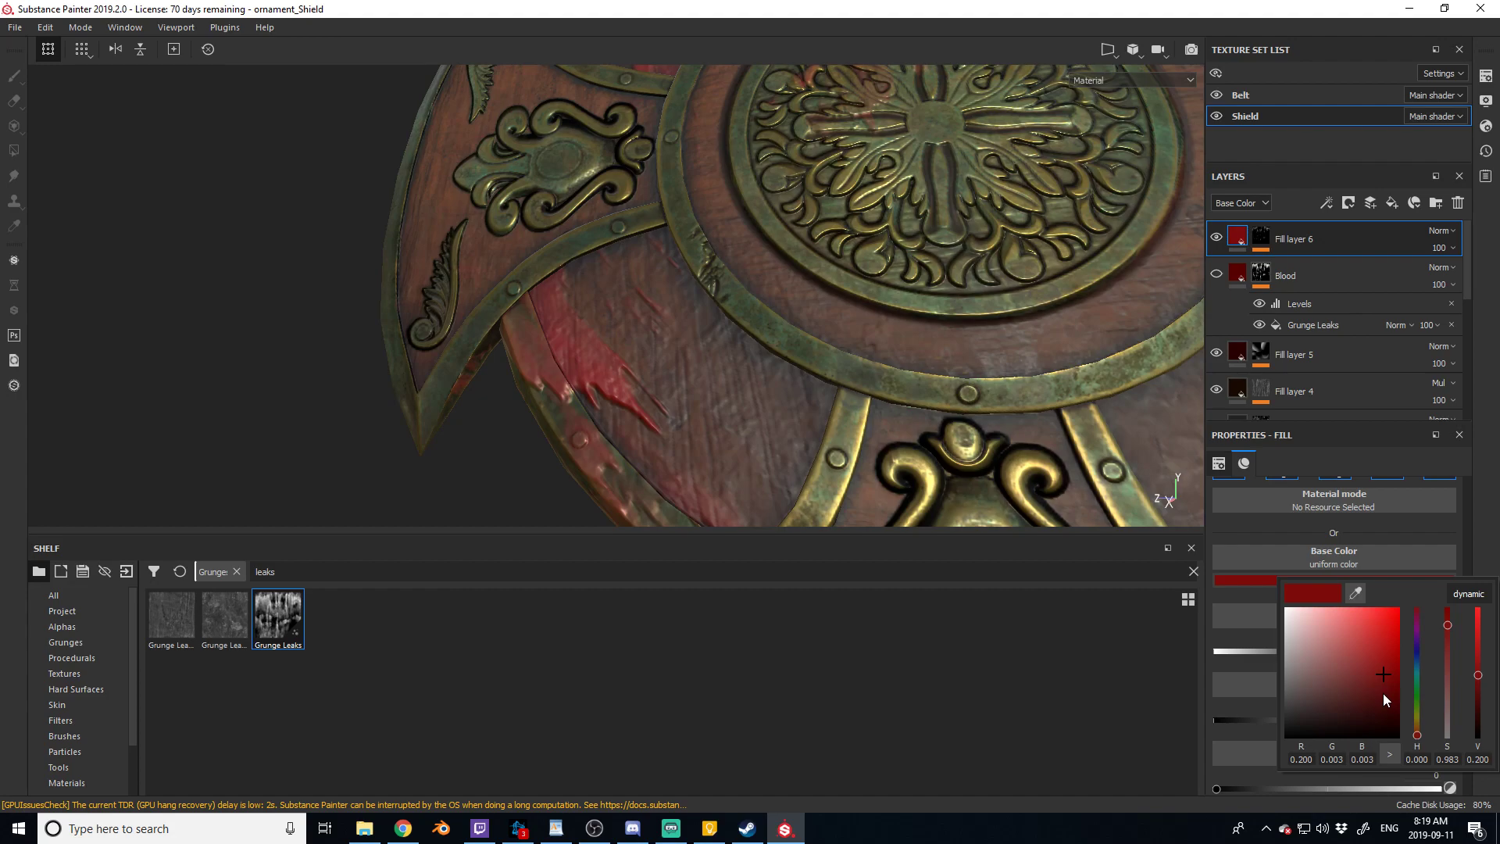
left_click_drag(1383, 692, 1385, 688)
left_click(738, 283)
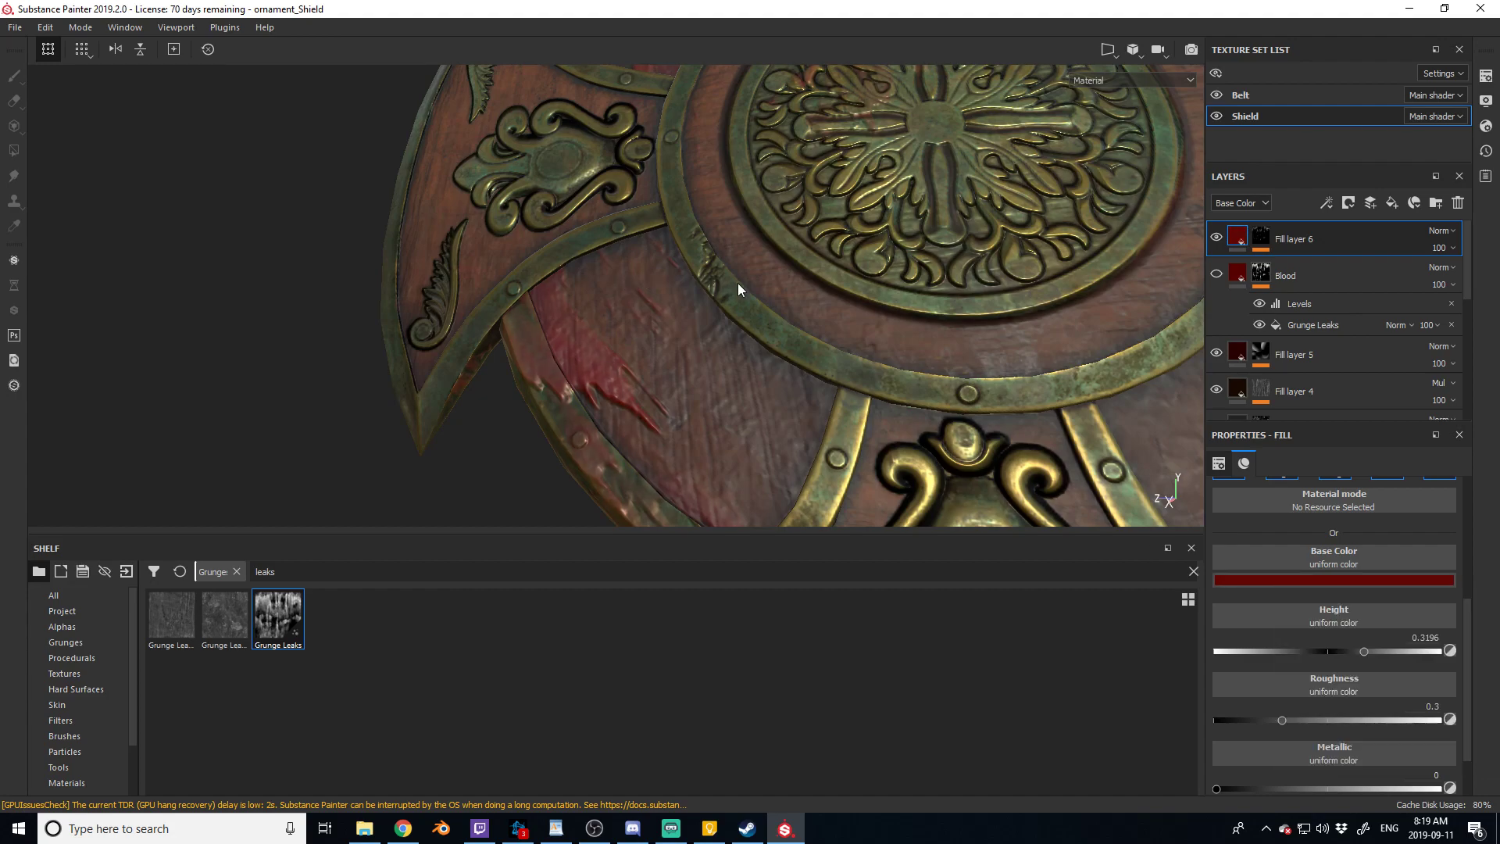
key("f")
left_click_drag(797, 230, 755, 299, "alt")
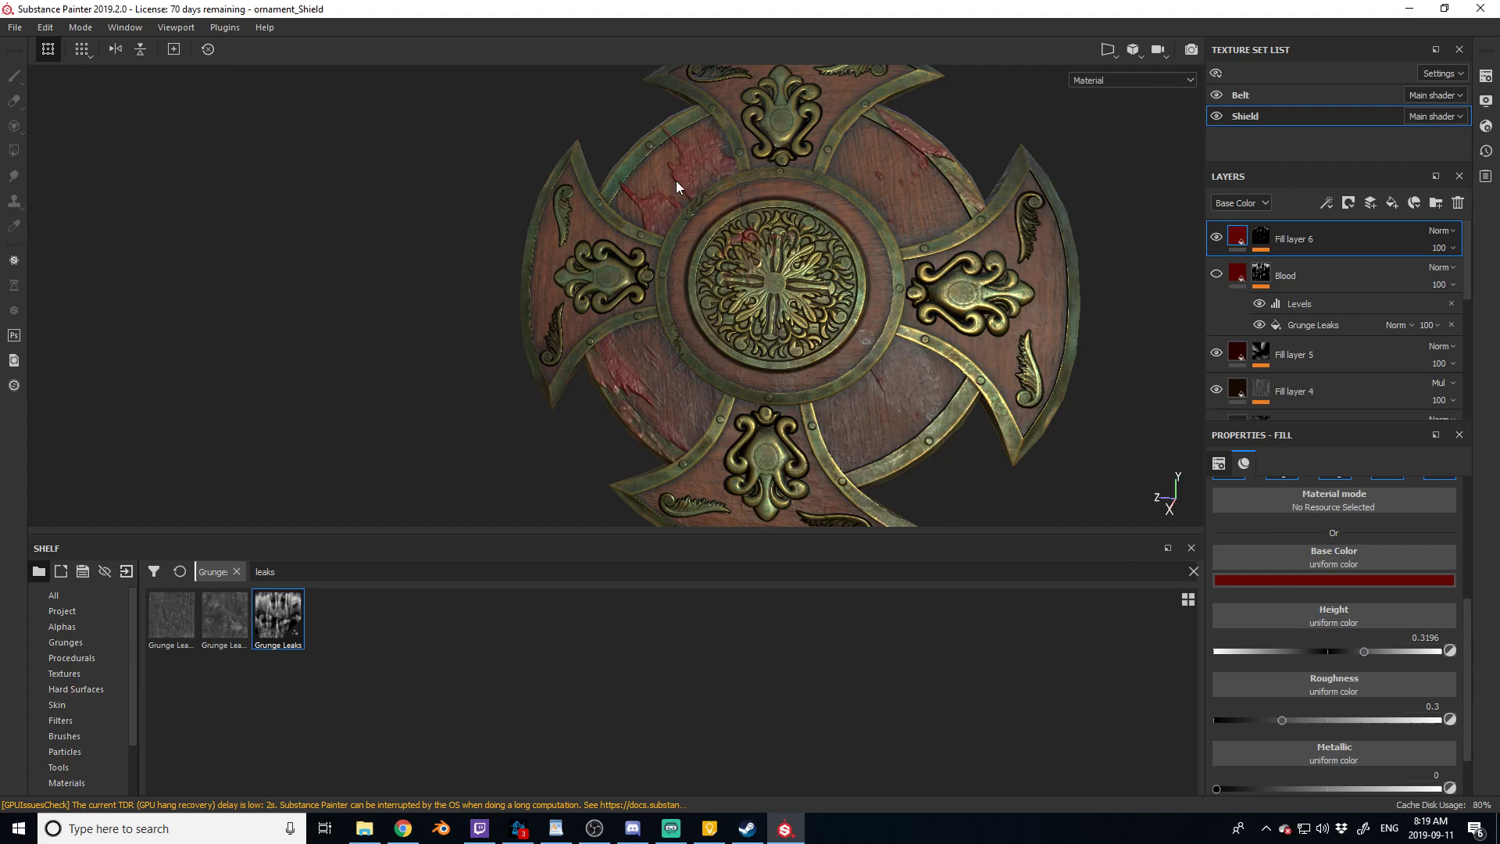
Raise the fill's Roughness to 0.5017 and copy Blood's Grunge Leaks mask toward Fill layer 6.
scroll(644, 395, "up", 5)
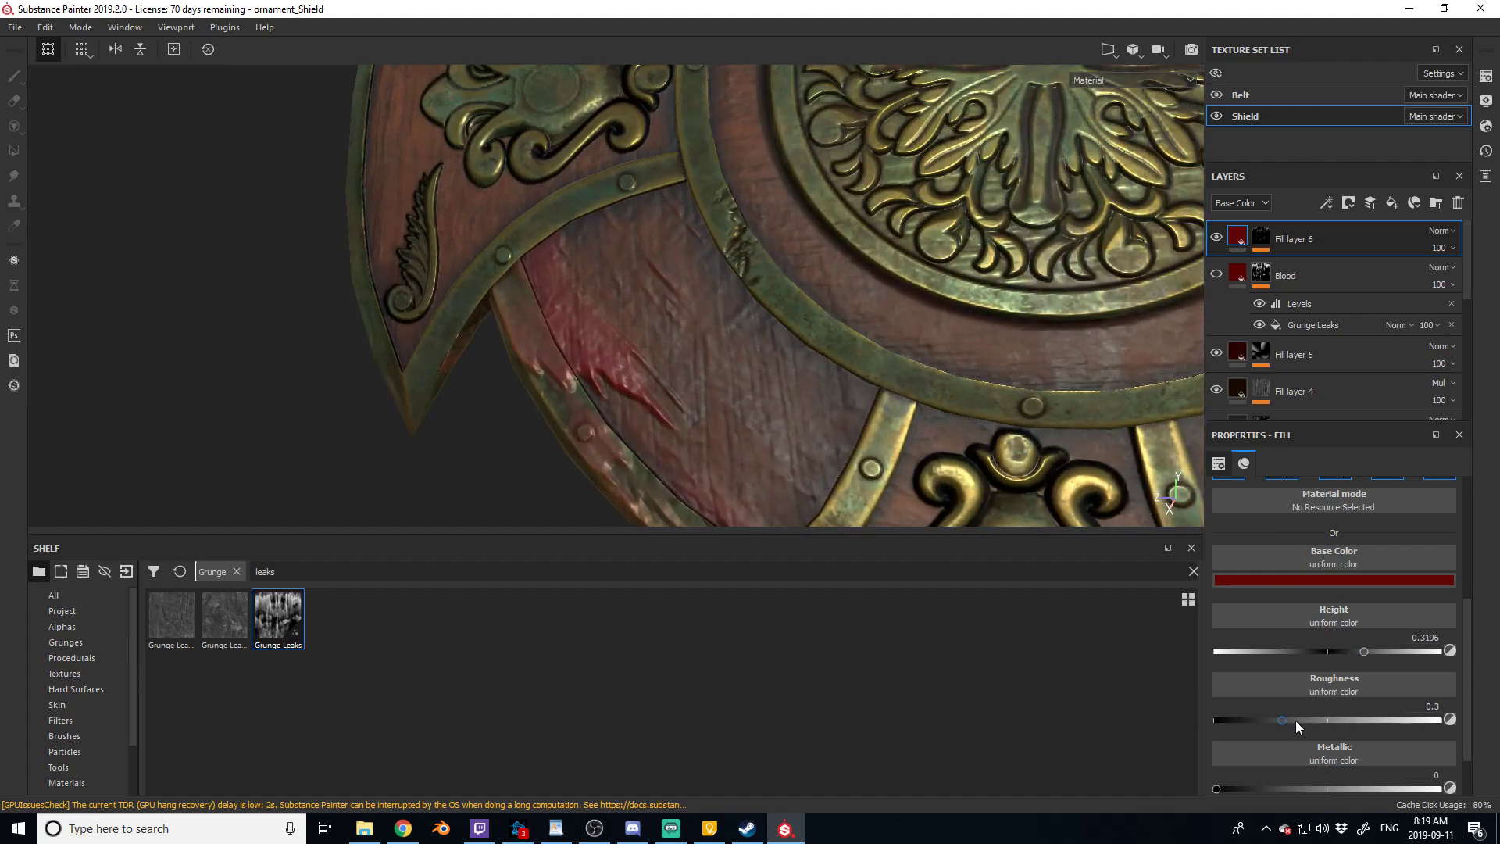
mouse_move(1296, 721)
left_mouse_down()
mouse_move(1491, 723)
mouse_move(1223, 727)
mouse_move(1328, 719)
left_mouse_up()
scroll(754, 327, "down", 10)
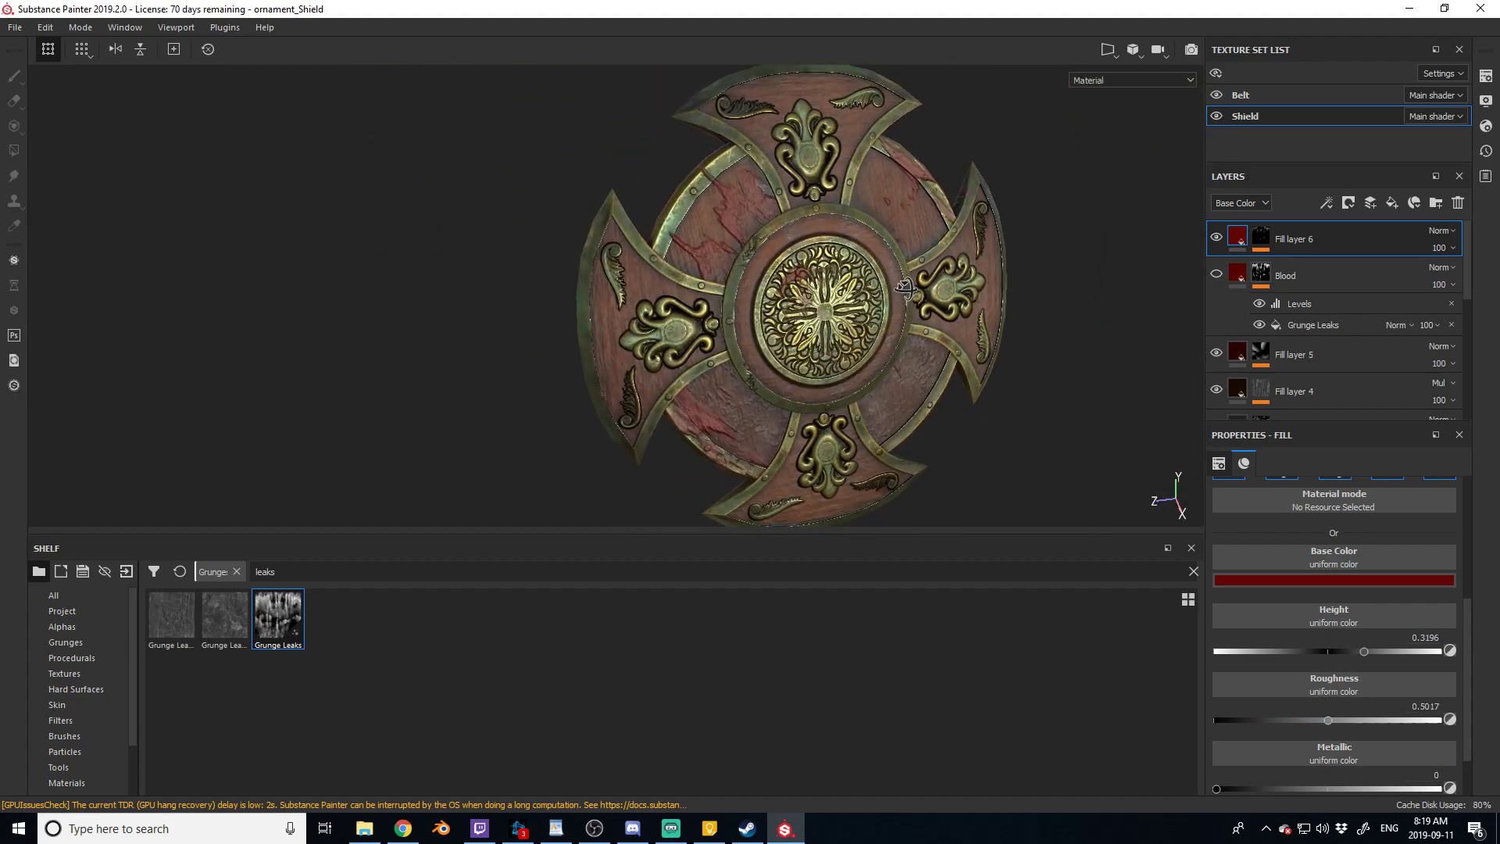
left_click_drag(905, 288, 751, 255, "alt")
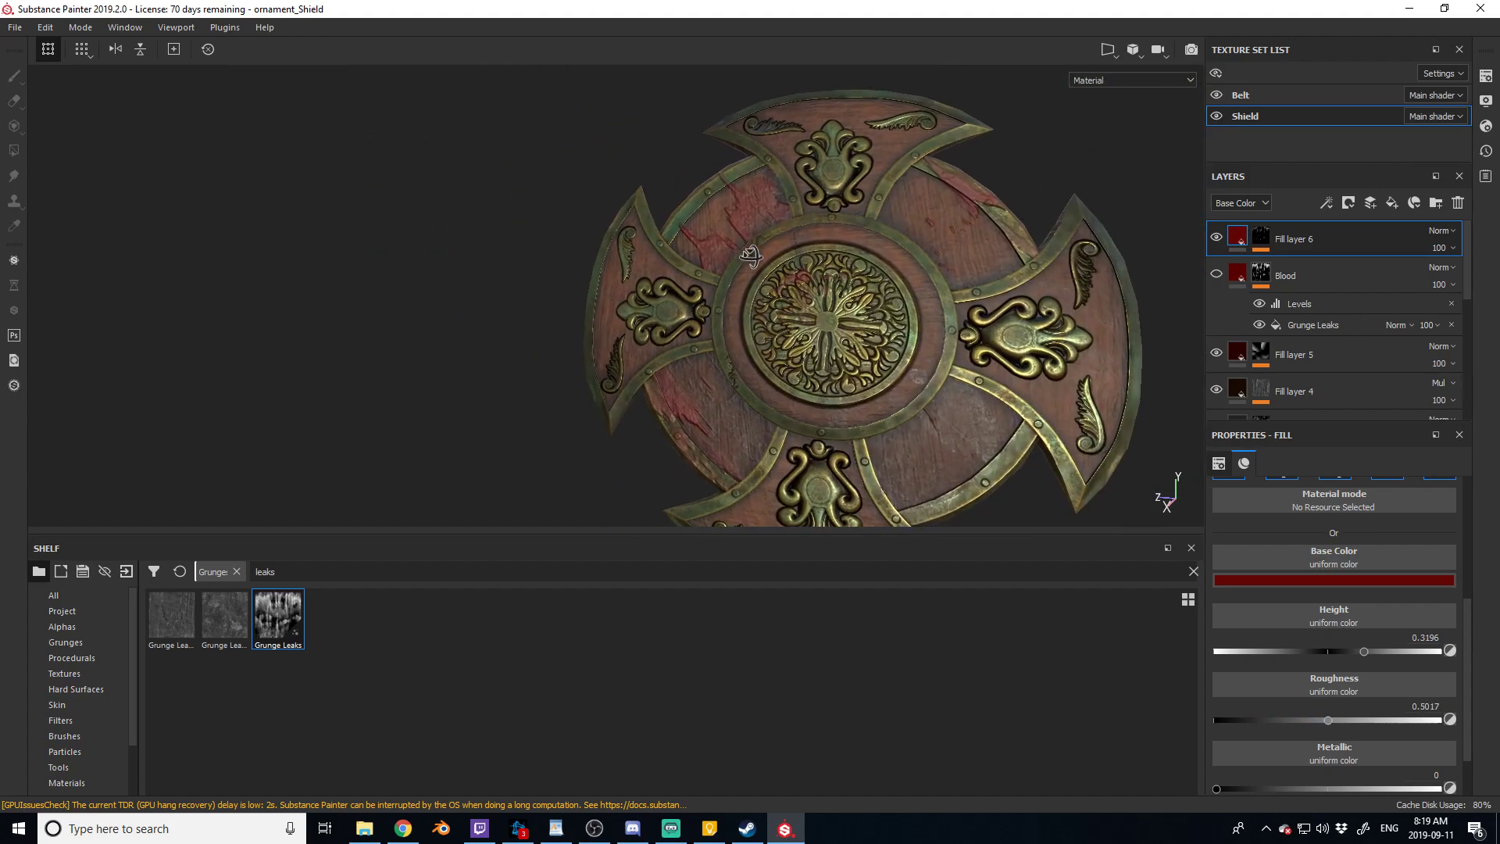
middle_click_drag(751, 255, 805, 277, "alt")
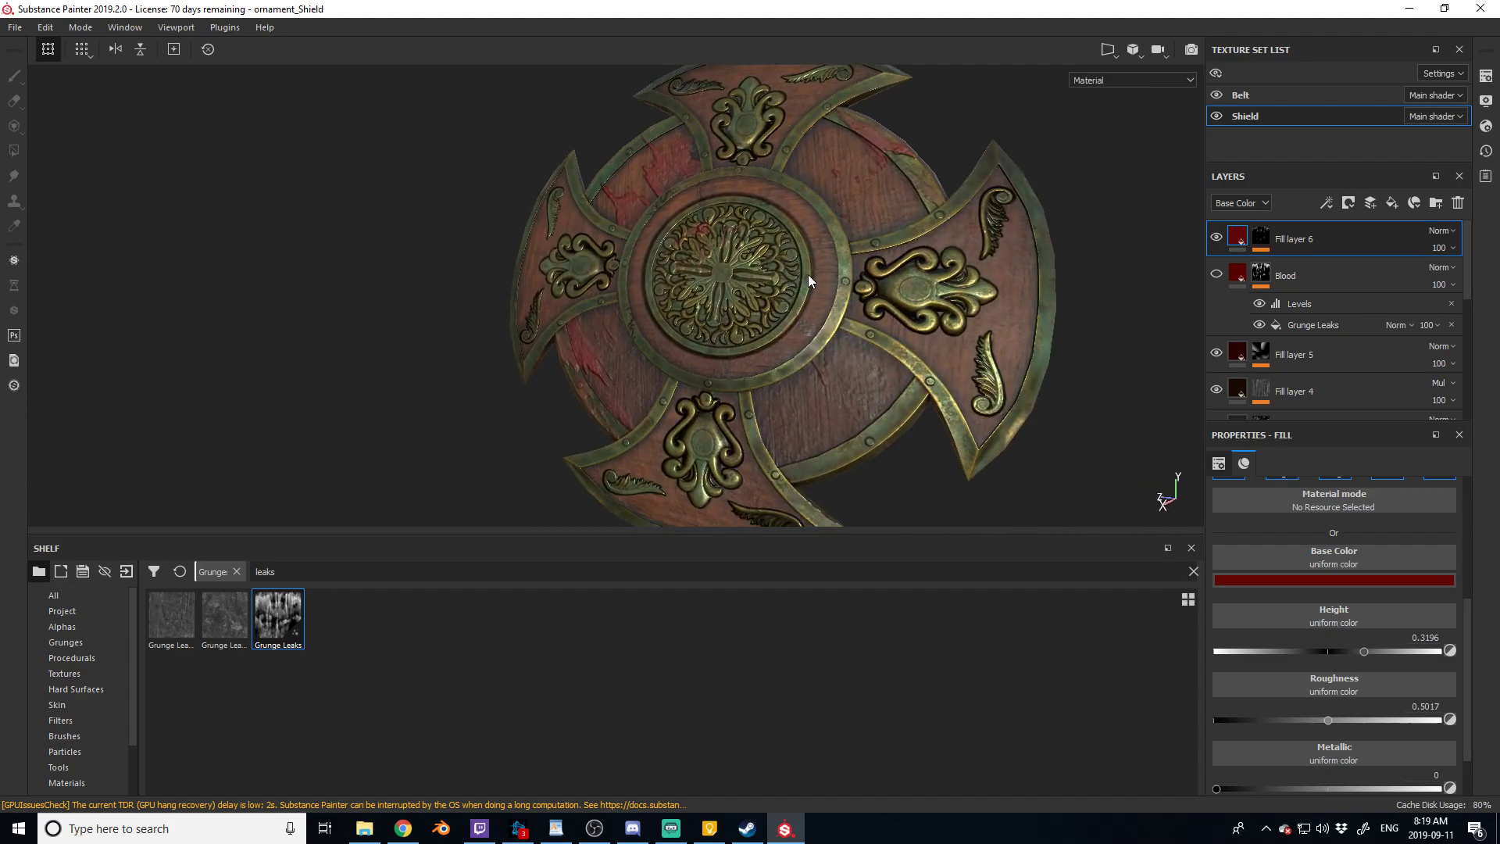
mouse_move(1321, 324)
left_mouse_down("ctrl")
mouse_move(1380, 307)
mouse_move(1328, 241)
left_mouse_up("ctrl")
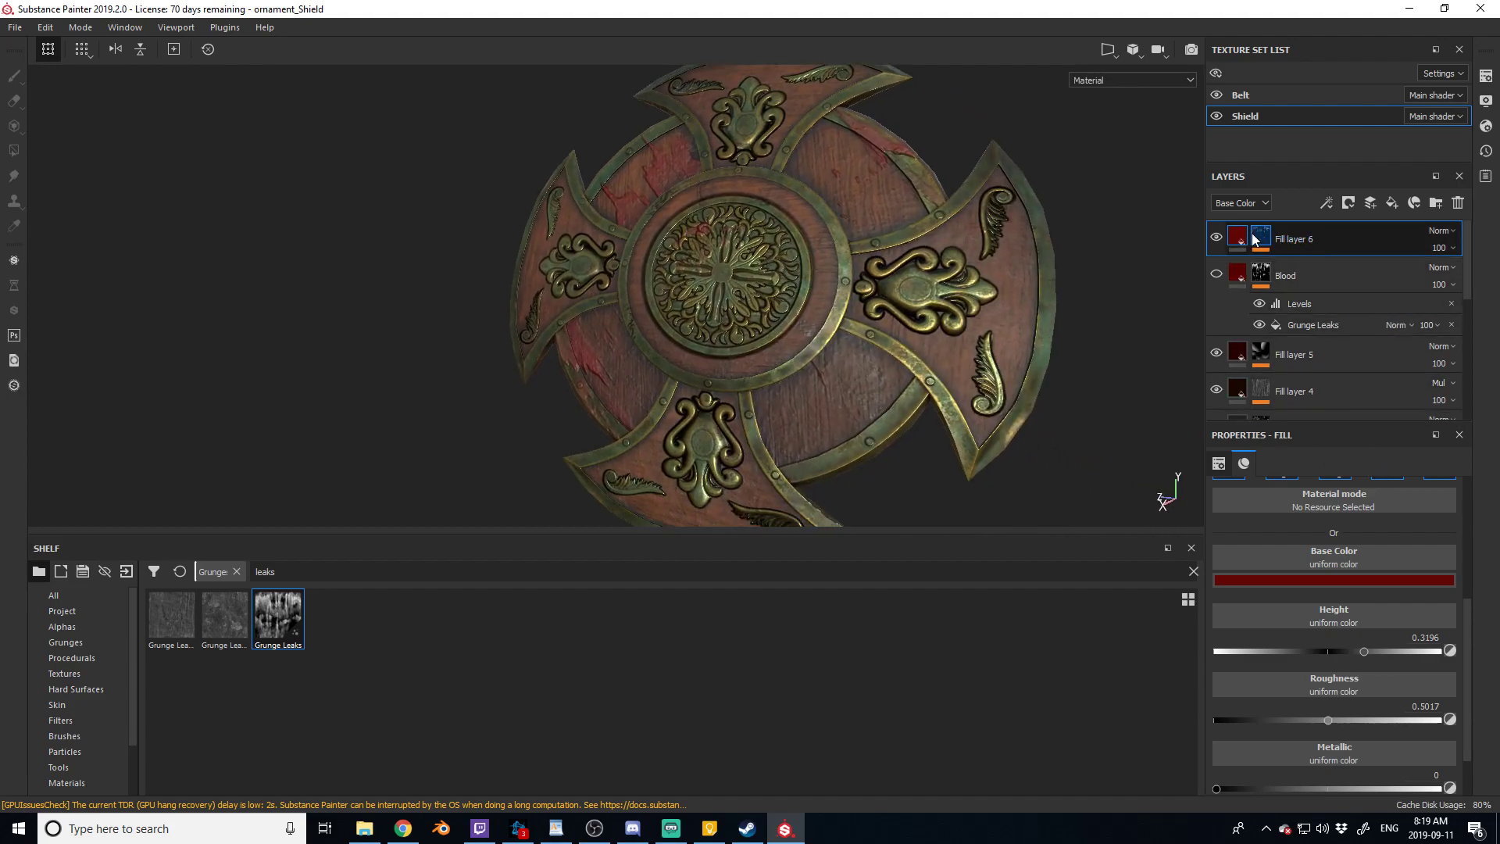
Place the Grunge Leaks copy in Fill layer 6's mask.
left_click(1253, 234)
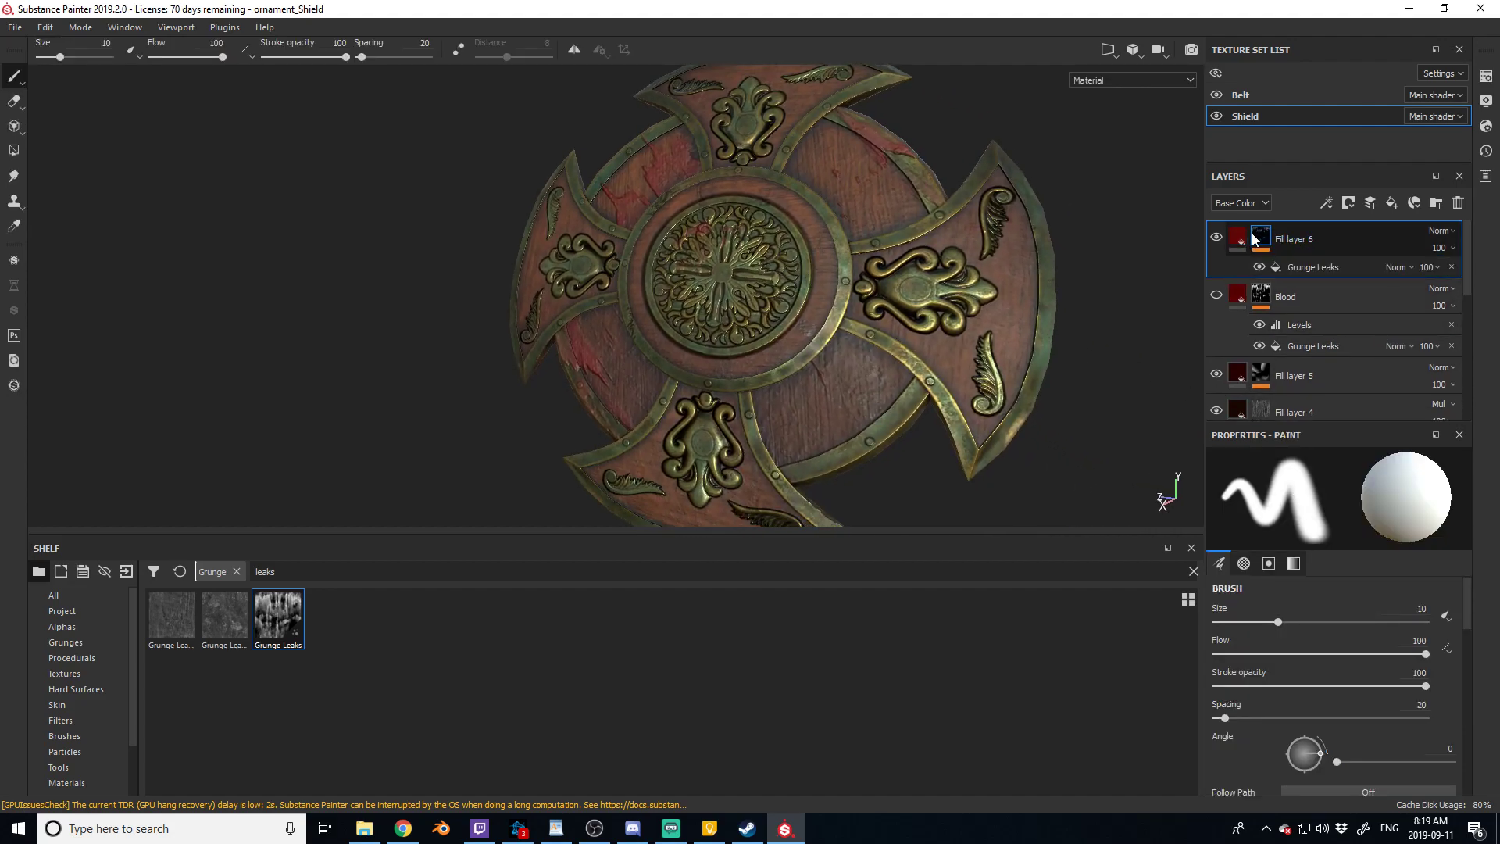
left_click(1307, 269)
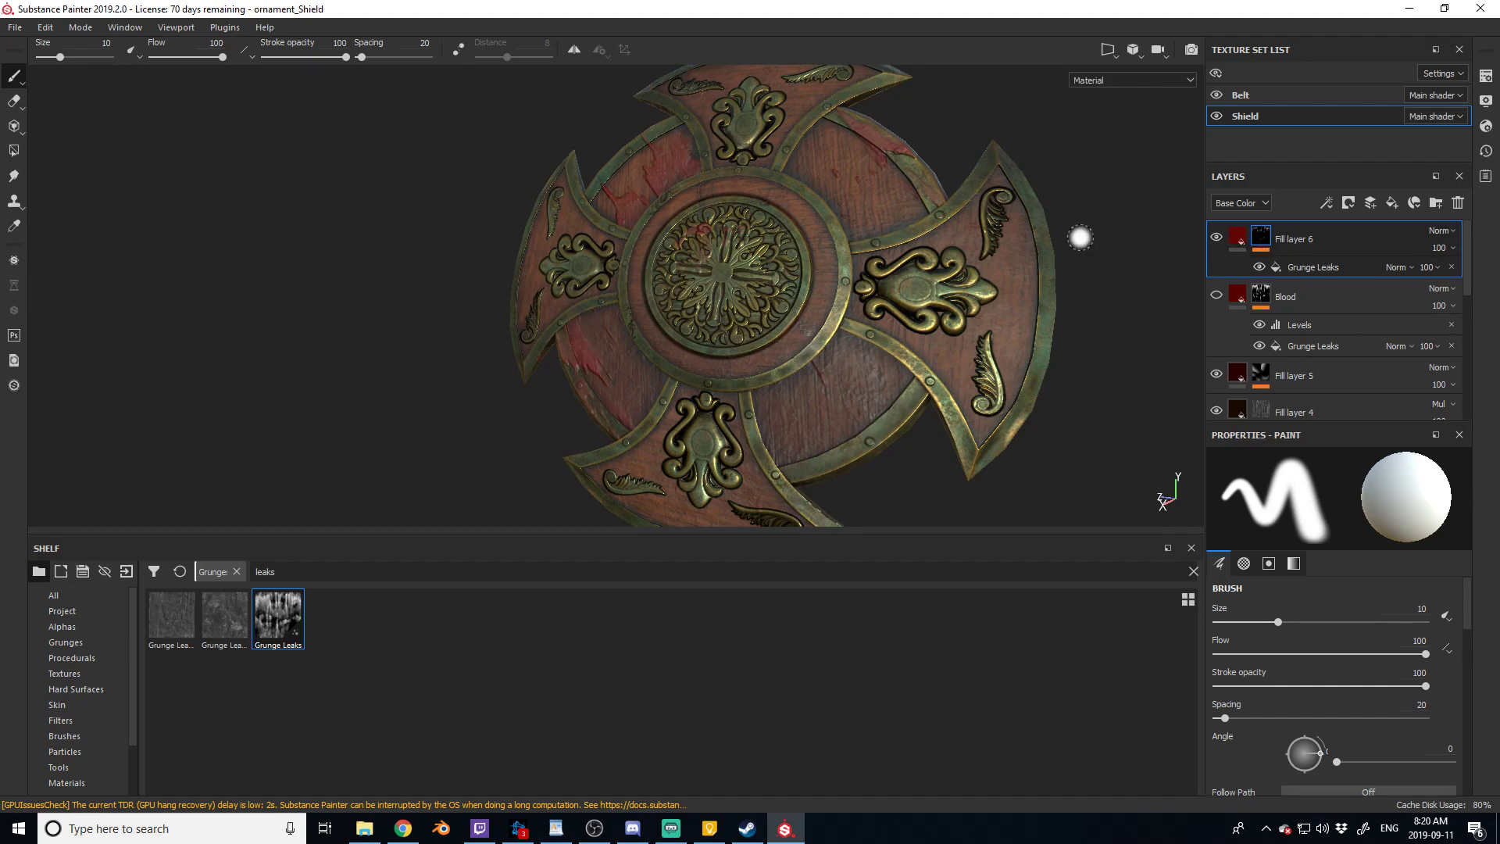
left_click_drag(733, 221, 752, 221, "alt")
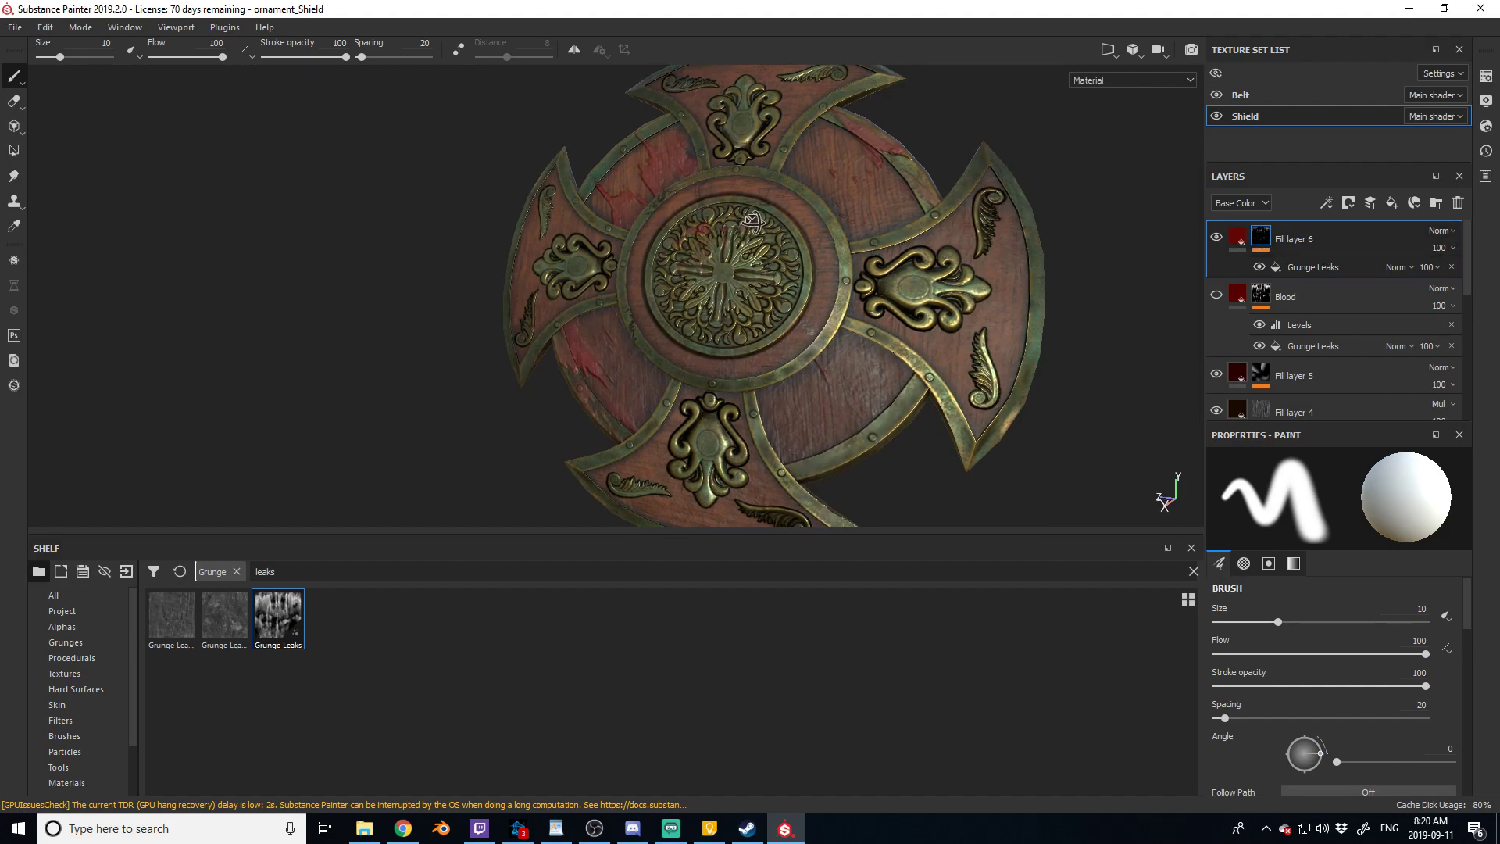
Add a Levels adjustment to the mask and set its midtone to 0.475.
right_click(1352, 242)
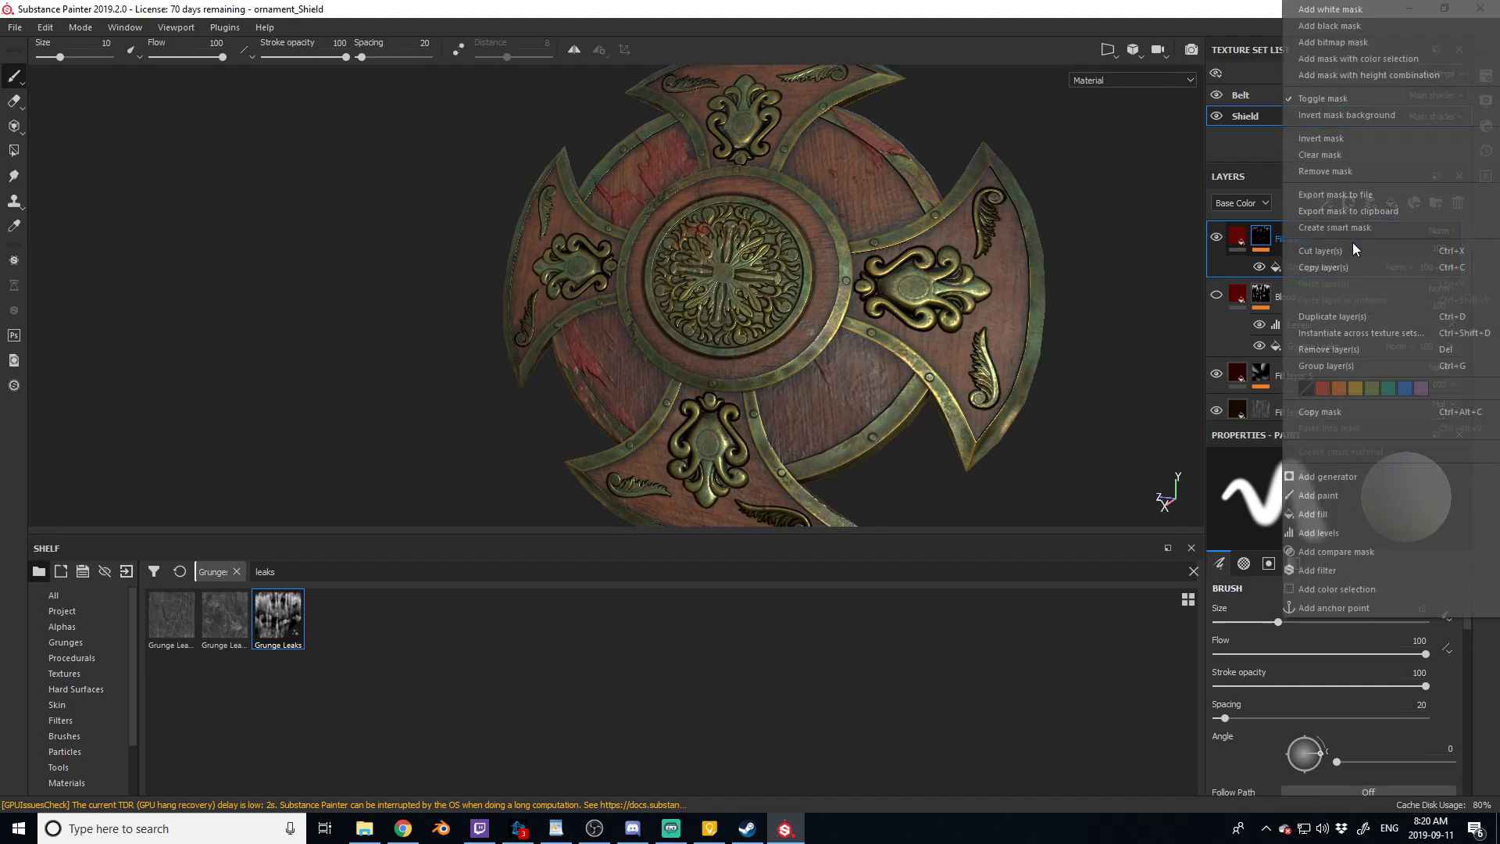
left_click(1315, 532)
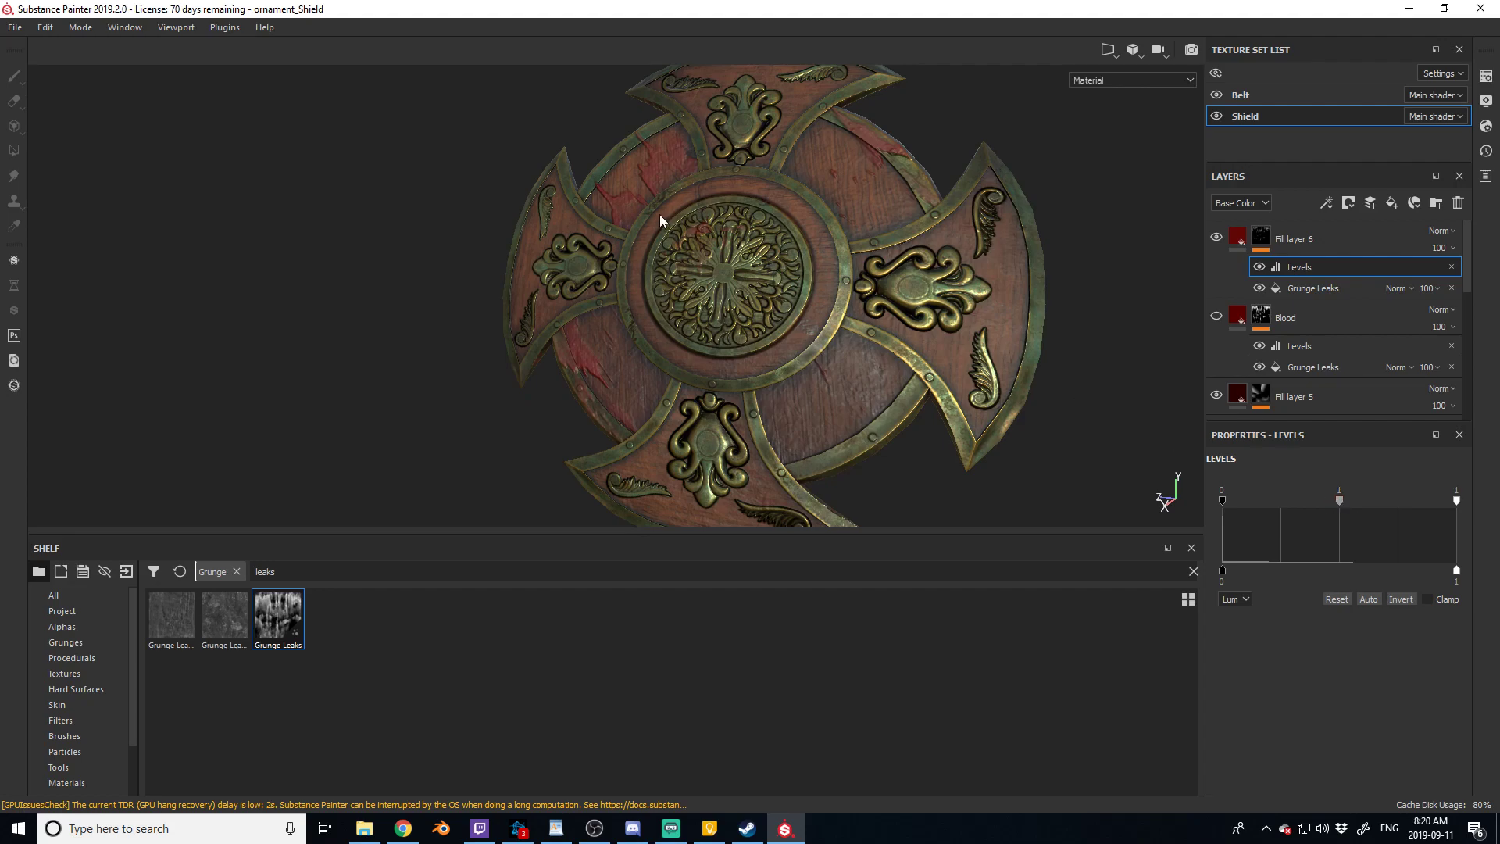
scroll(647, 215, "up", 5)
middle_click_drag(737, 199, 794, 311, "alt")
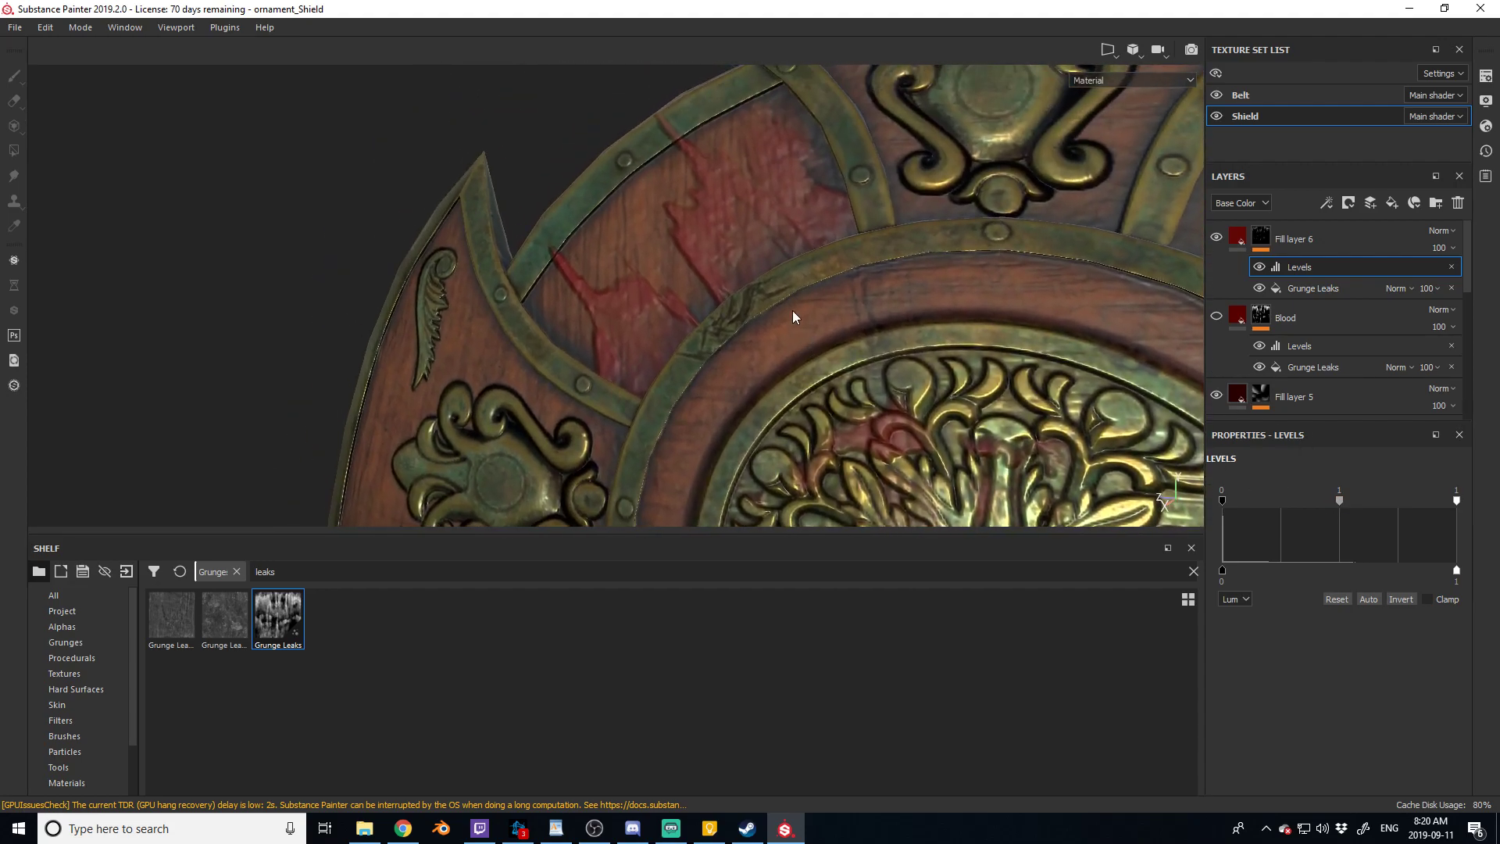
left_click_drag(1338, 501, 1297, 505)
mouse_move(1273, 504)
left_mouse_down()
mouse_move(1255, 500)
mouse_move(1341, 505)
mouse_move(1274, 504)
left_mouse_up()
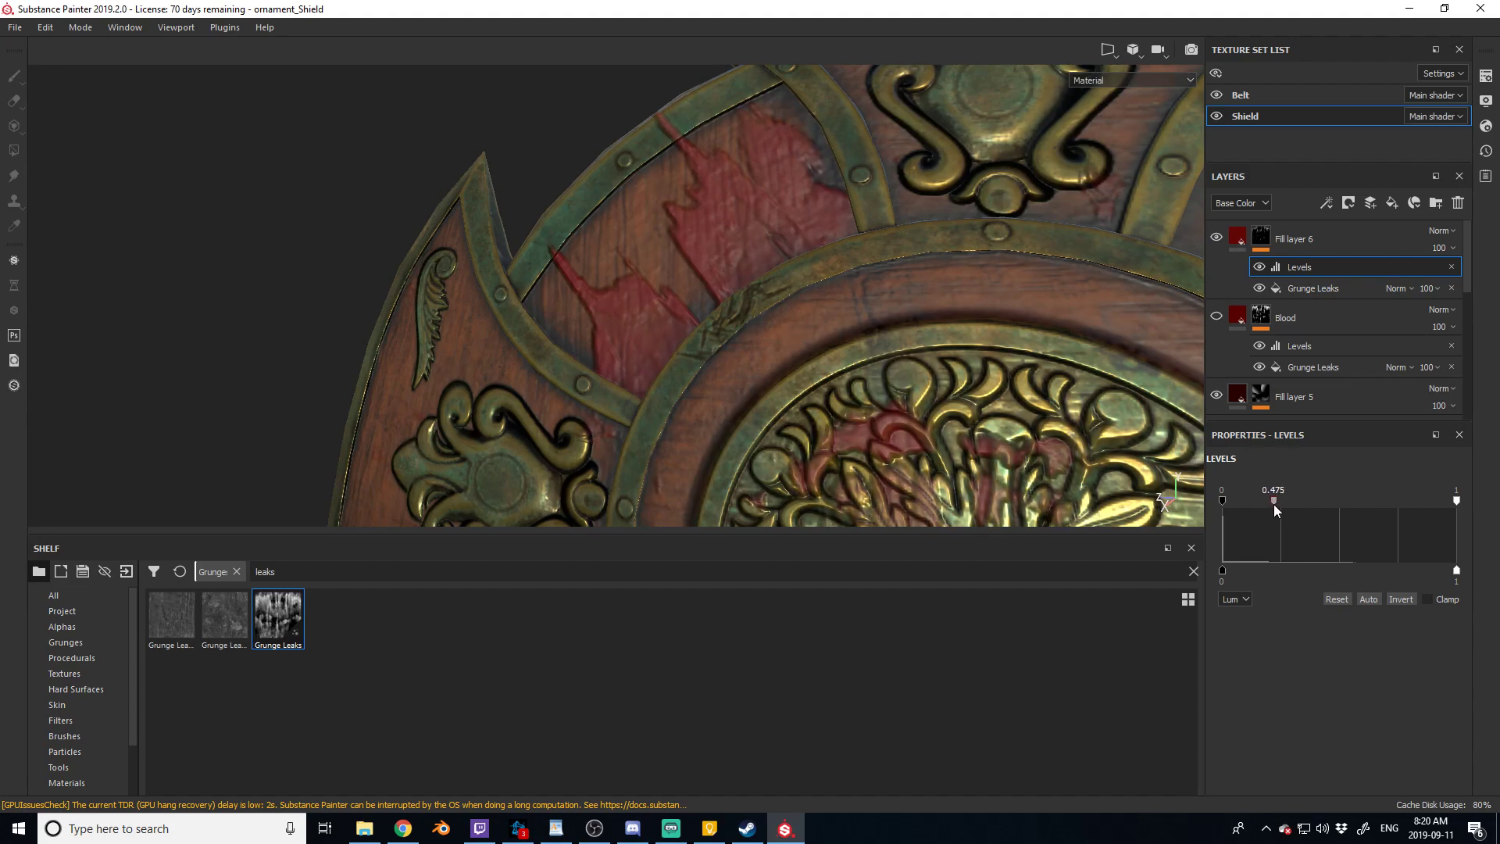
scroll(976, 381, "down", 5)
left_click_drag(899, 367, 744, 371, "alt")
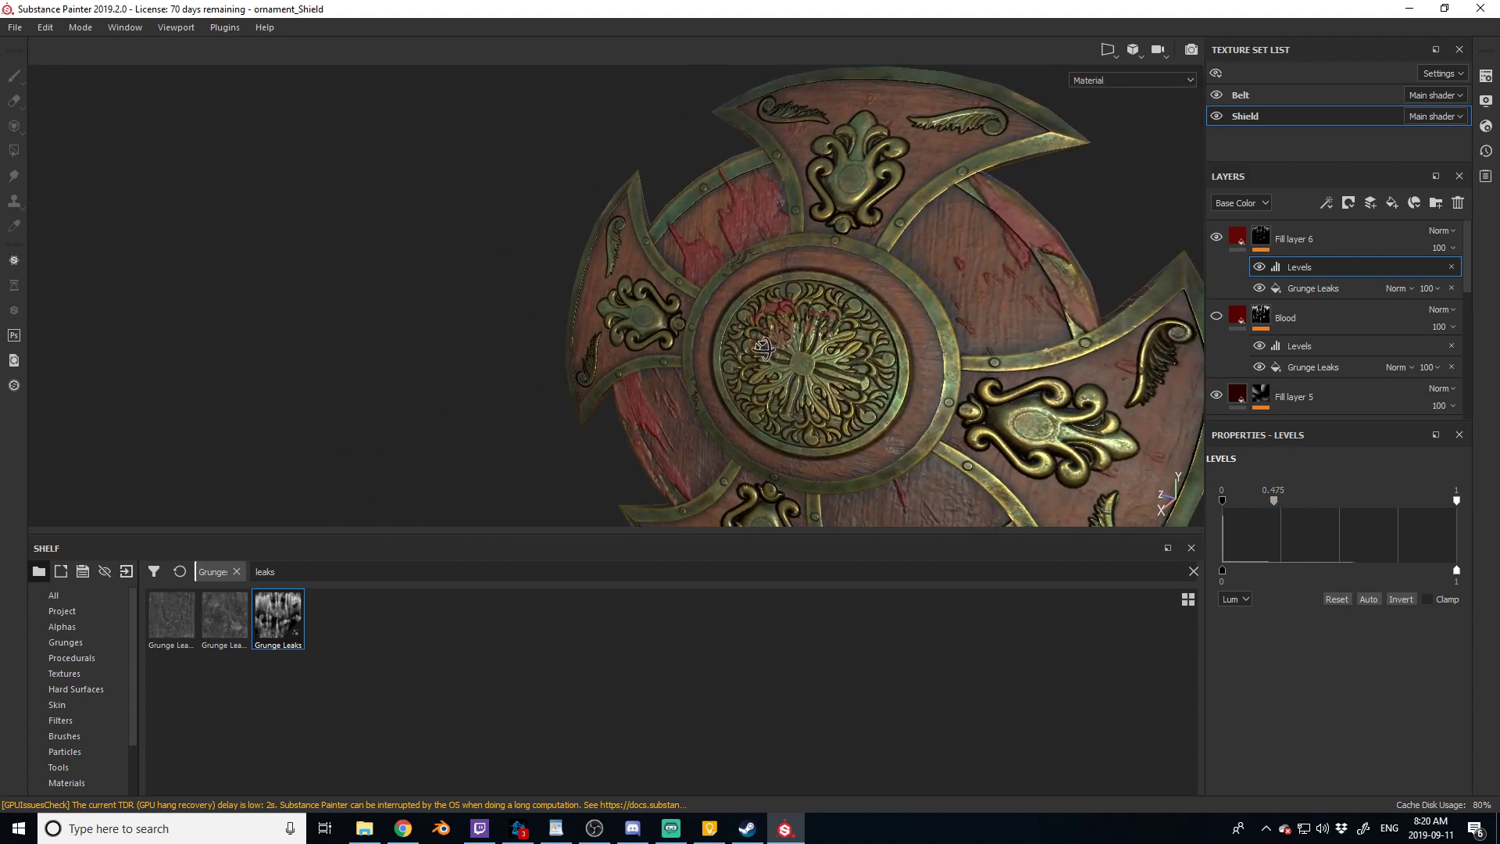
Hide all panels to view the blood-streaked shield full-window.
key("Tab")
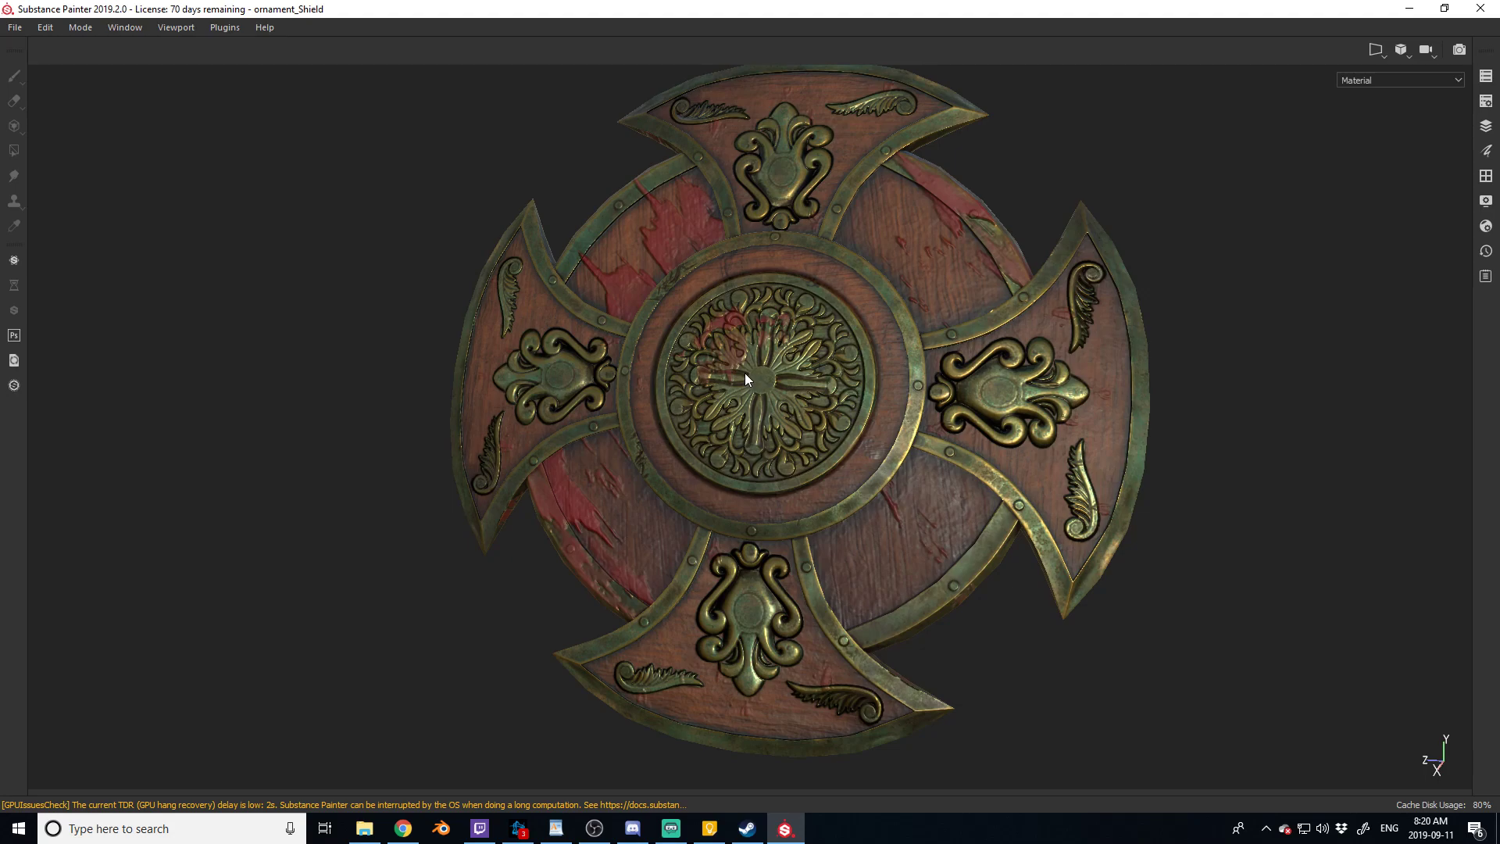